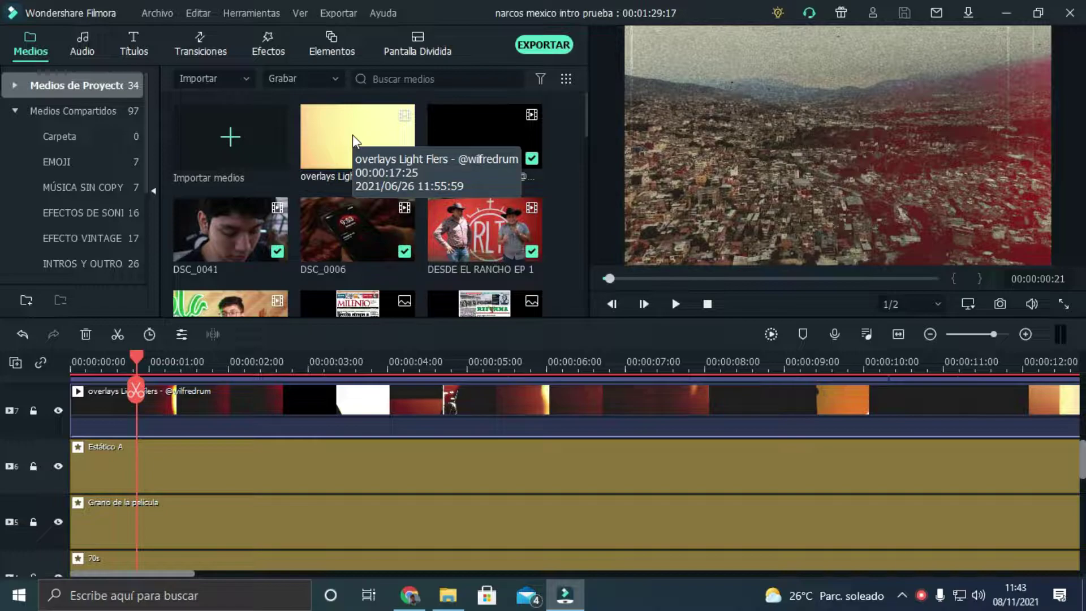
# - Preview the overlays Light Flers clip at several points, and play part of the 4 - textura grunge clip
pyautogui.doubleClick(352, 135)
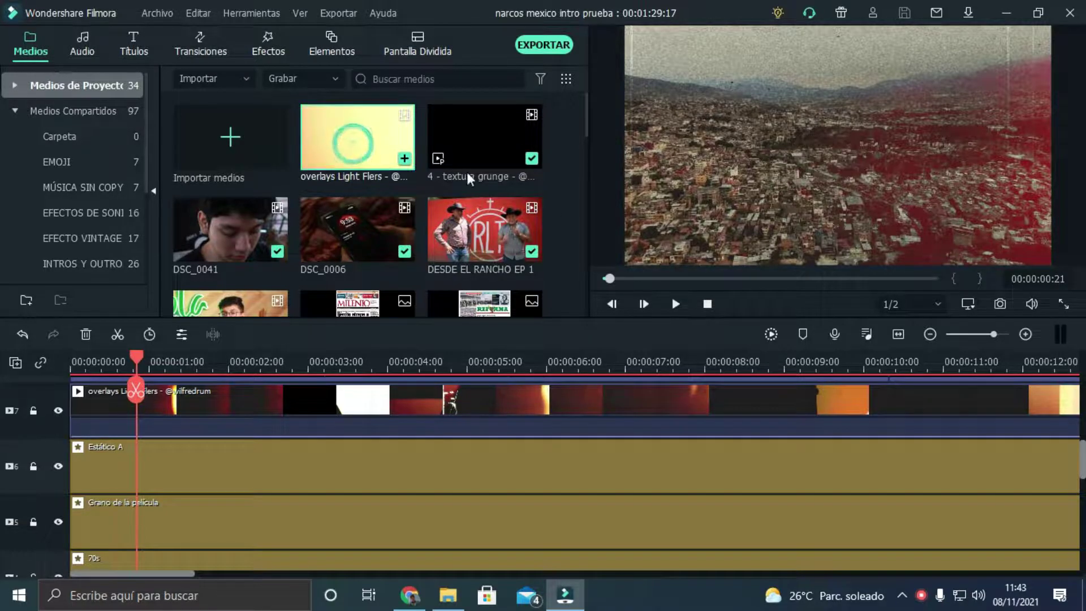
pyautogui.click(690, 279)
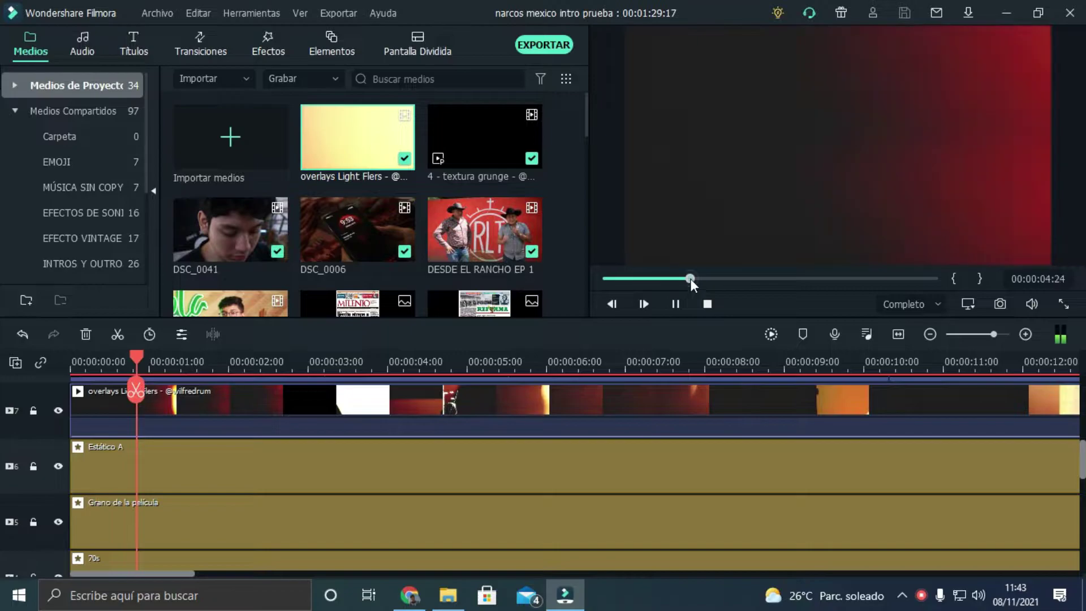
pyautogui.click(761, 280)
pyautogui.click(857, 279)
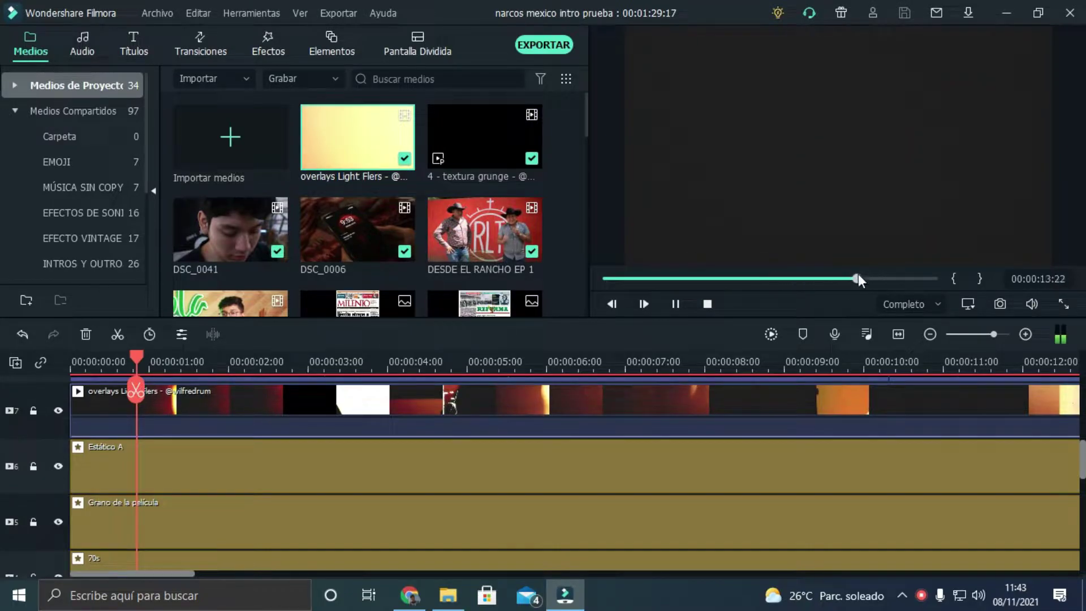
pyautogui.doubleClick(482, 138)
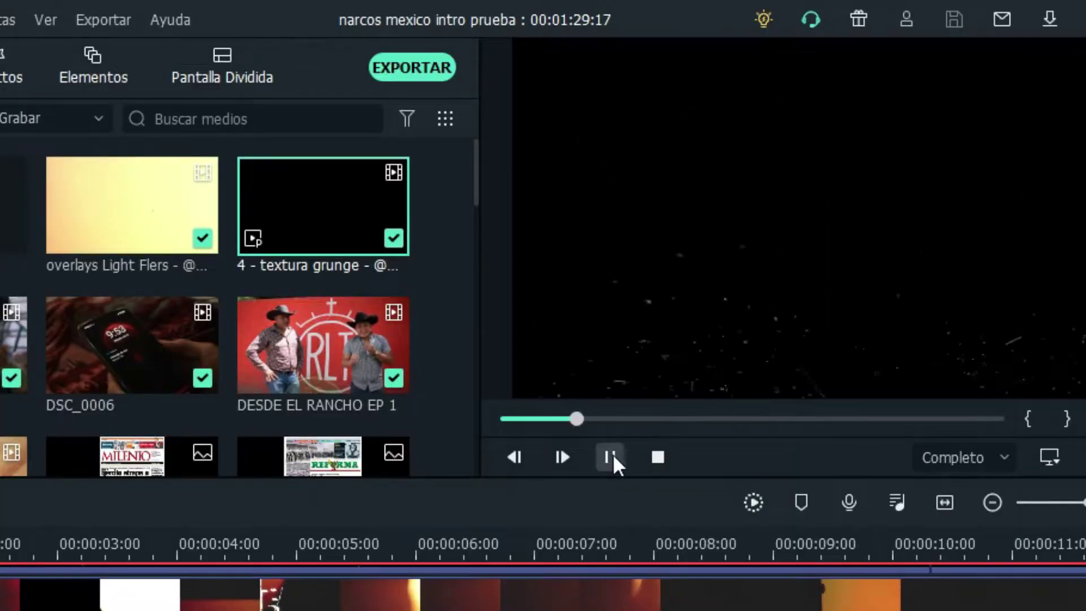
pyautogui.click(675, 304)
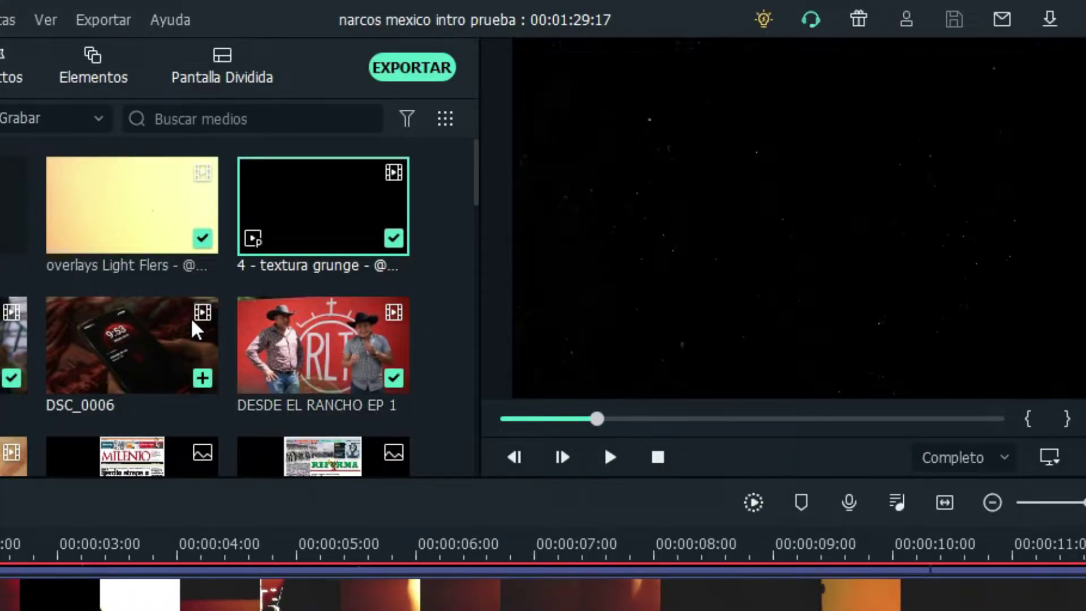
# - Find the GREEN SCREEN 1 clip in the project media and preview its black brush stroke
pyautogui.scroll(-3, 192, 317)
pyautogui.scroll(-3, 436, 200)
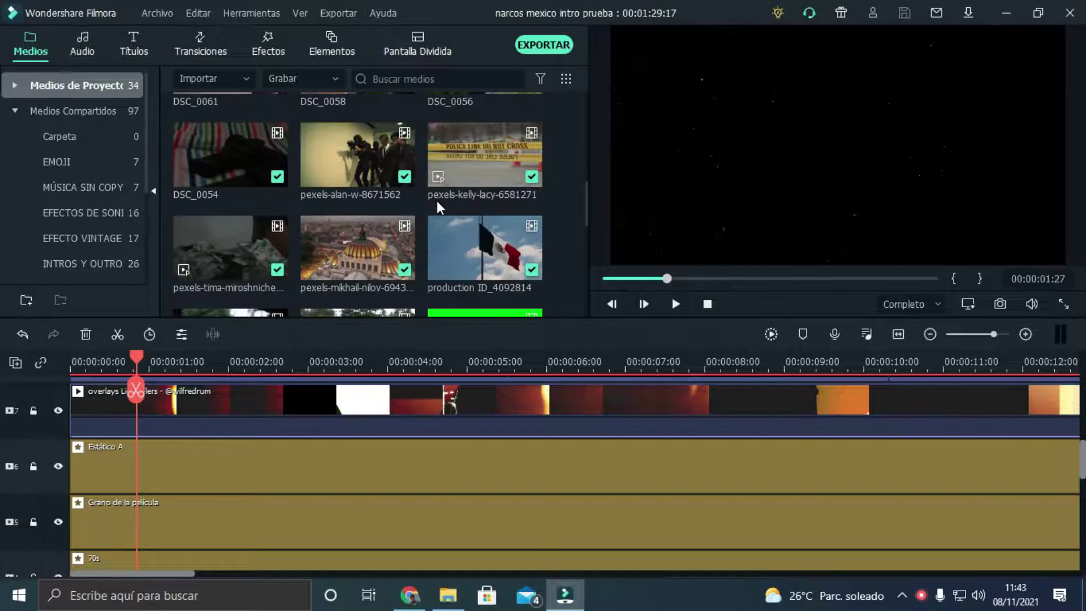
pyautogui.scroll(-3, 439, 182)
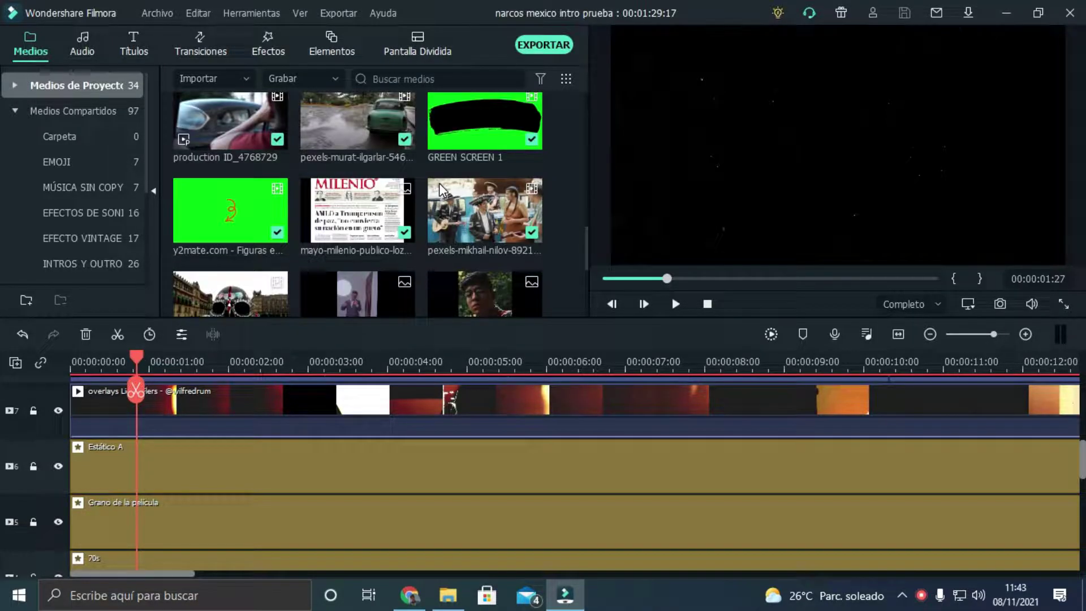
pyautogui.click(476, 121)
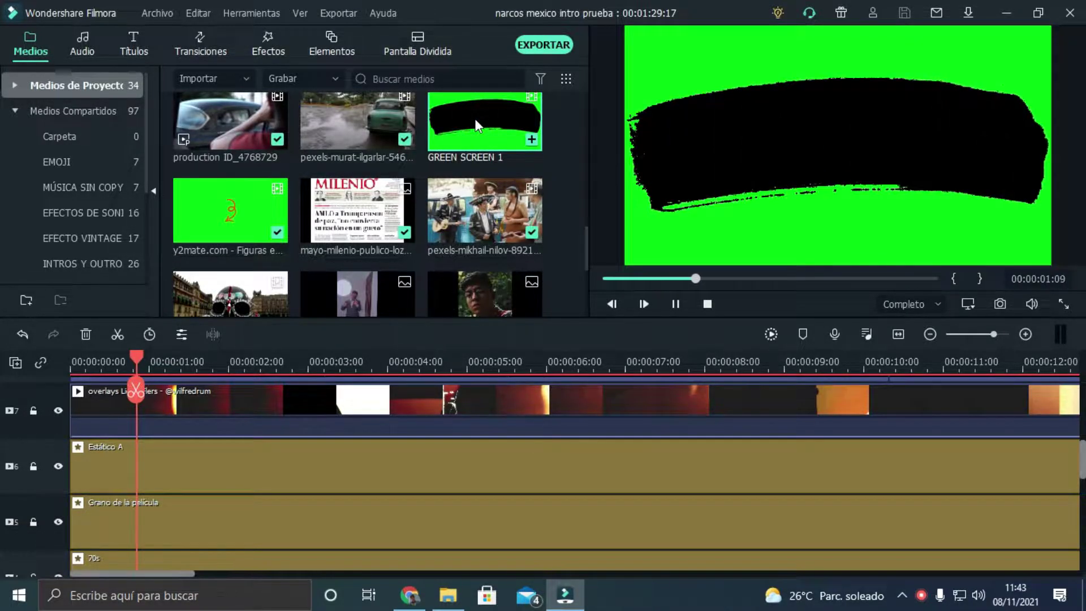
pyautogui.click(675, 305)
# - Preview the y2mate.com green-screen figures clip, skipping through it to examine the different hand-drawn red shapes
pyautogui.doubleClick(215, 195)
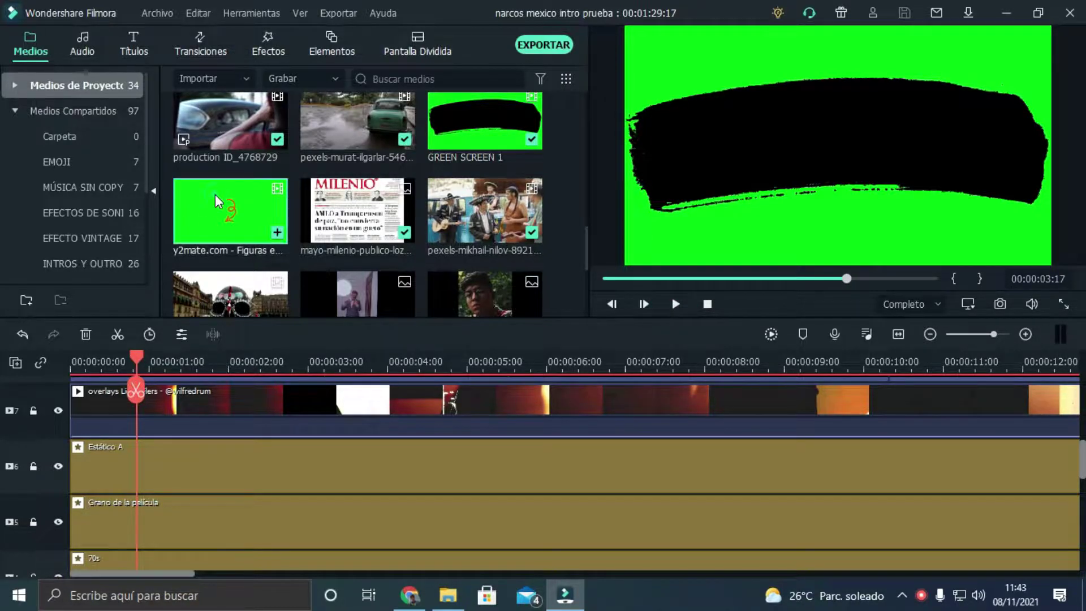
pyautogui.click(643, 278)
pyautogui.click(687, 278)
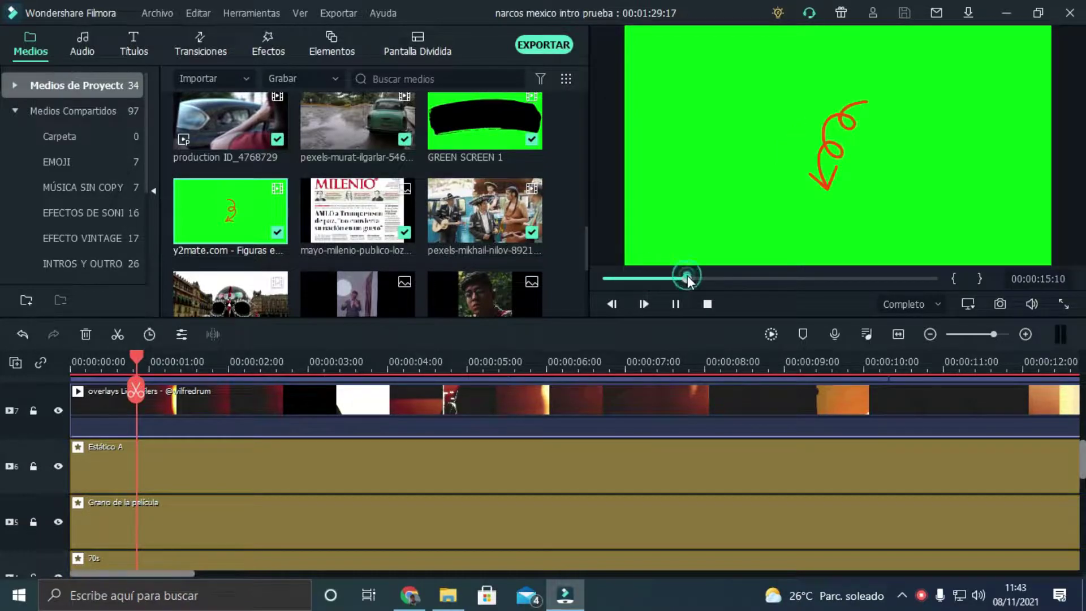
pyautogui.click(734, 276)
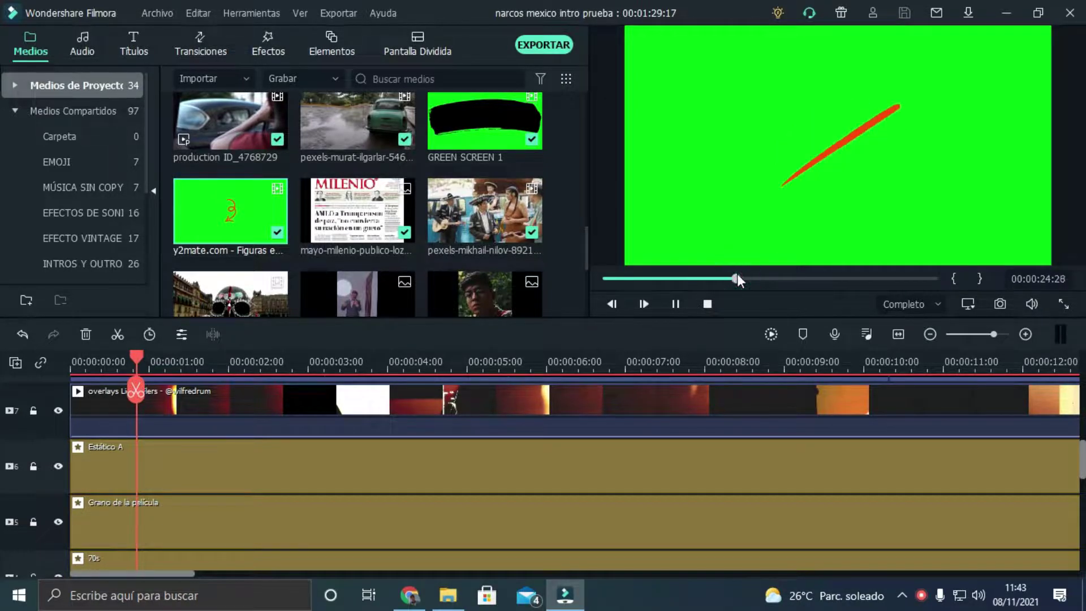
pyautogui.click(797, 276)
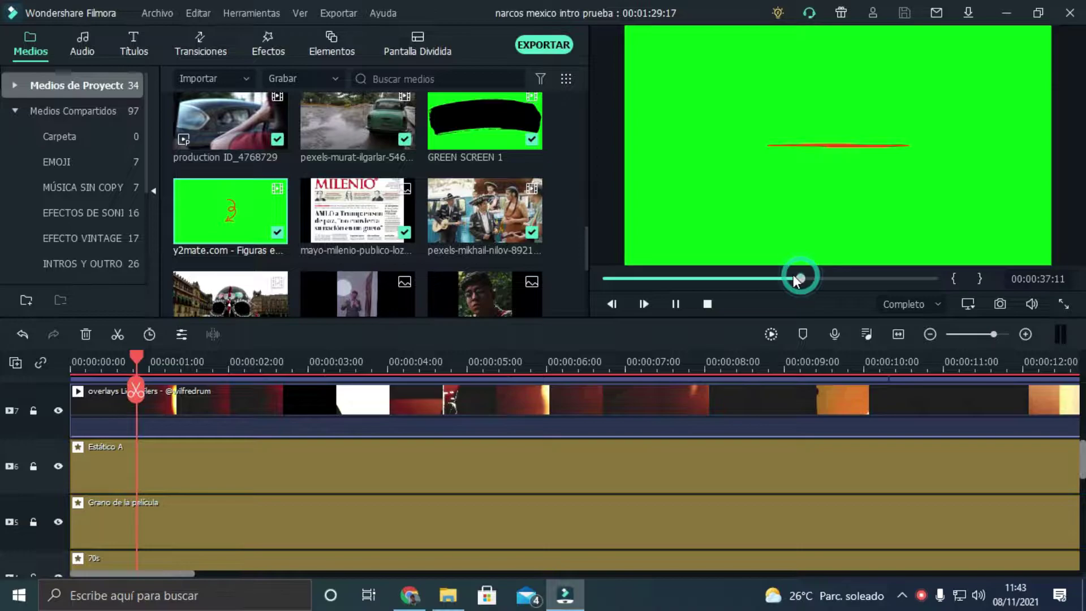
pyautogui.click(854, 278)
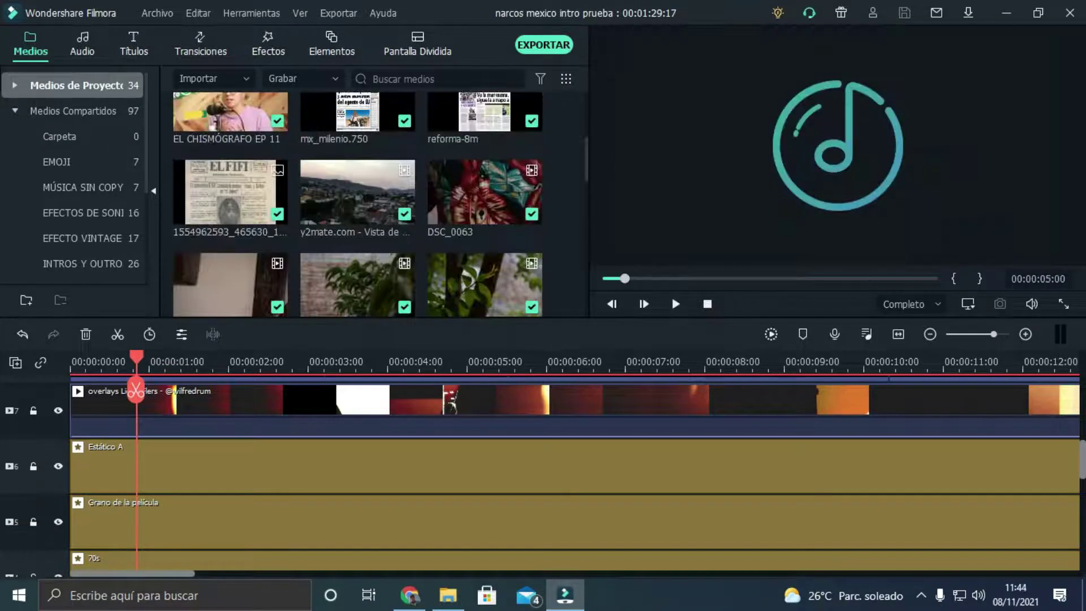
# - Preview the newspaper images in the project media: the El Fifí page, mx_milenio.750, reforma-8m and the mayo-milenio front page
pyautogui.doubleClick(230, 187)
pyautogui.doubleClick(348, 102)
pyautogui.doubleClick(456, 116)
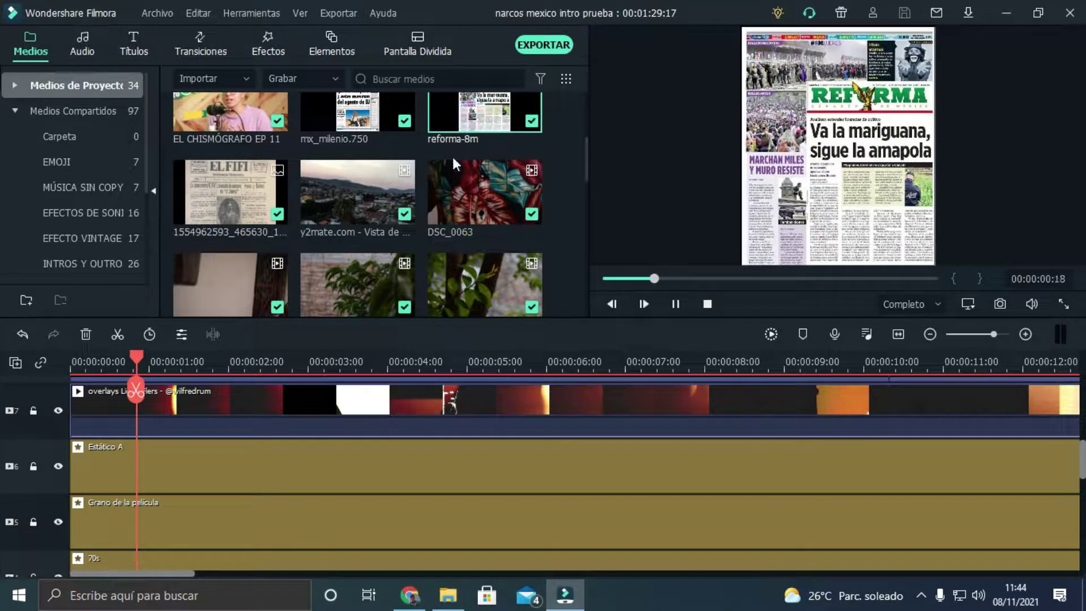
pyautogui.scroll(-5, 453, 150)
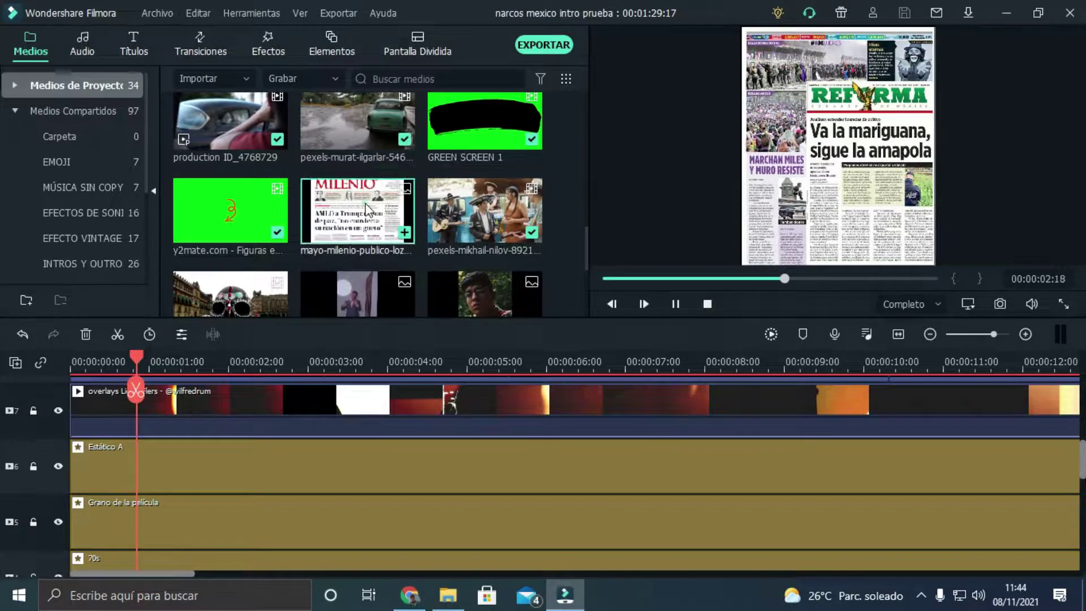
pyautogui.doubleClick(368, 210)
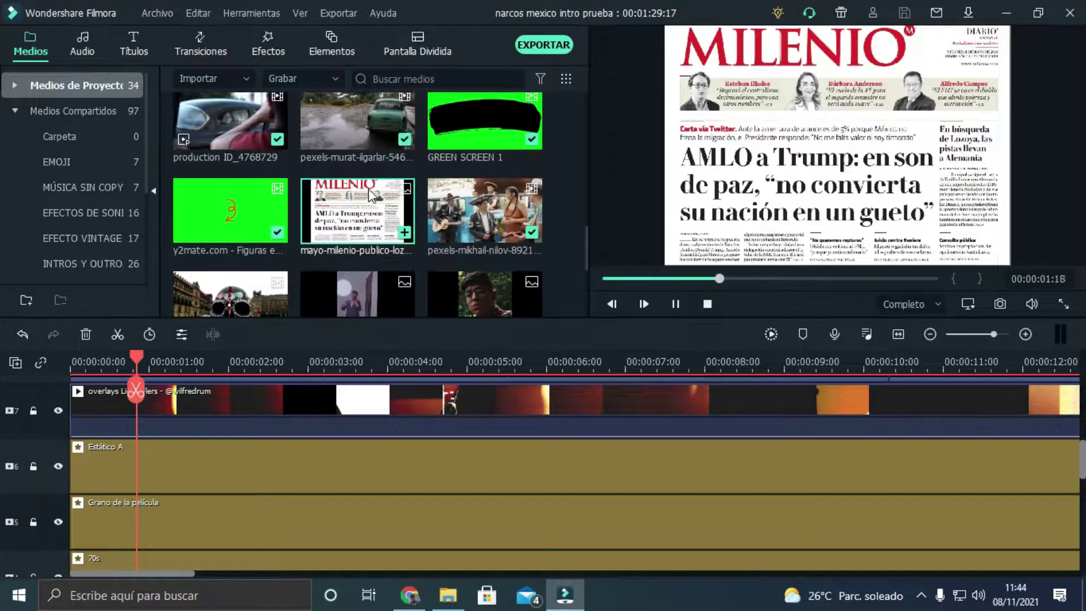
# - Preview the recorded clip DSC_0041, and select the neighbouring DSC_0006 clip
pyautogui.scroll(5, 369, 193)
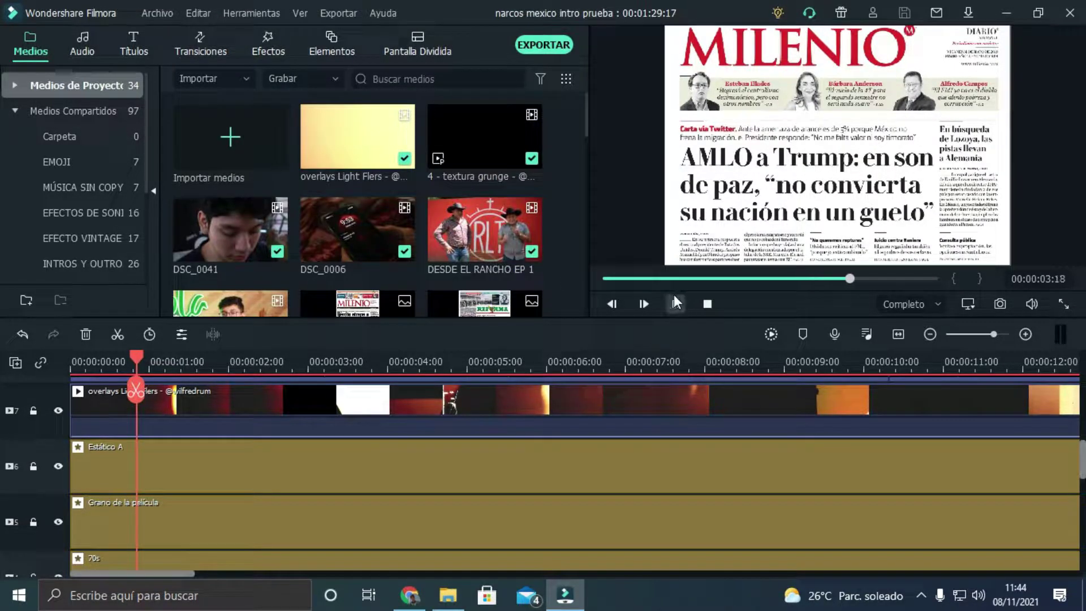
pyautogui.doubleClick(240, 225)
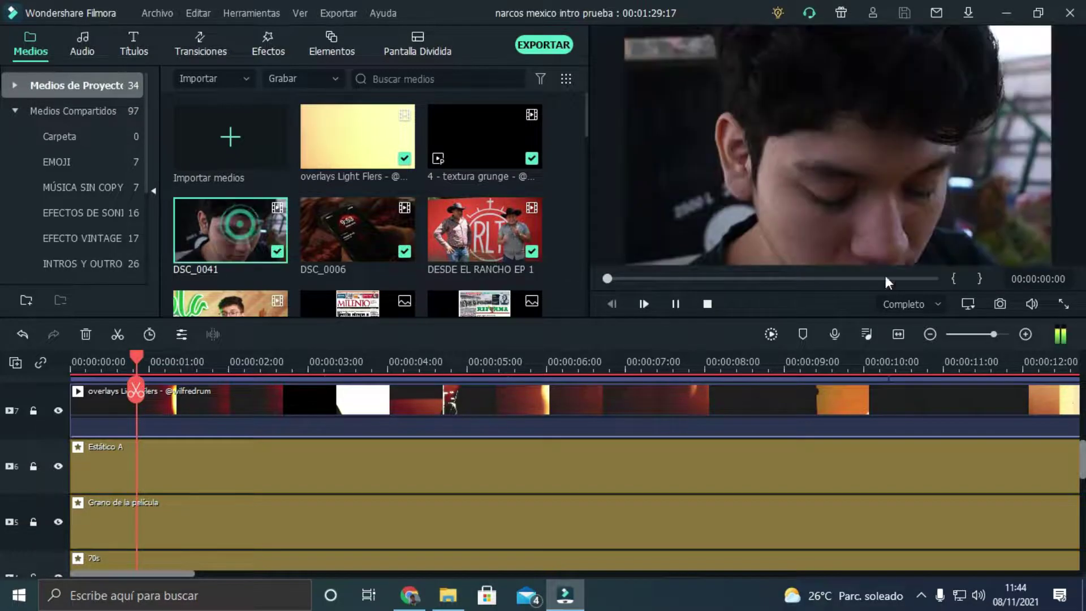
pyautogui.click(675, 304)
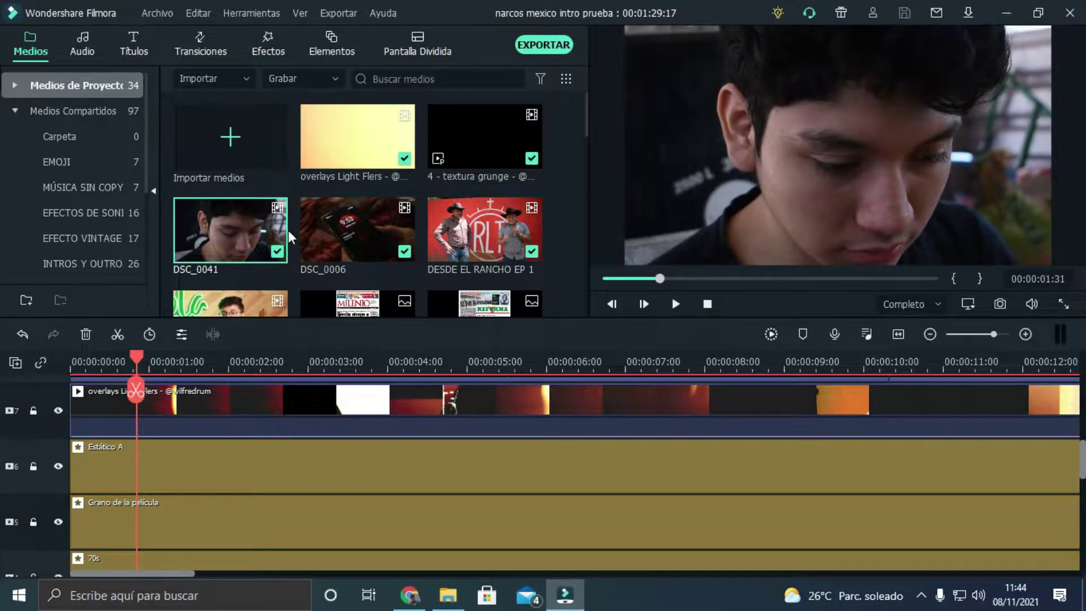
pyautogui.click(351, 209)
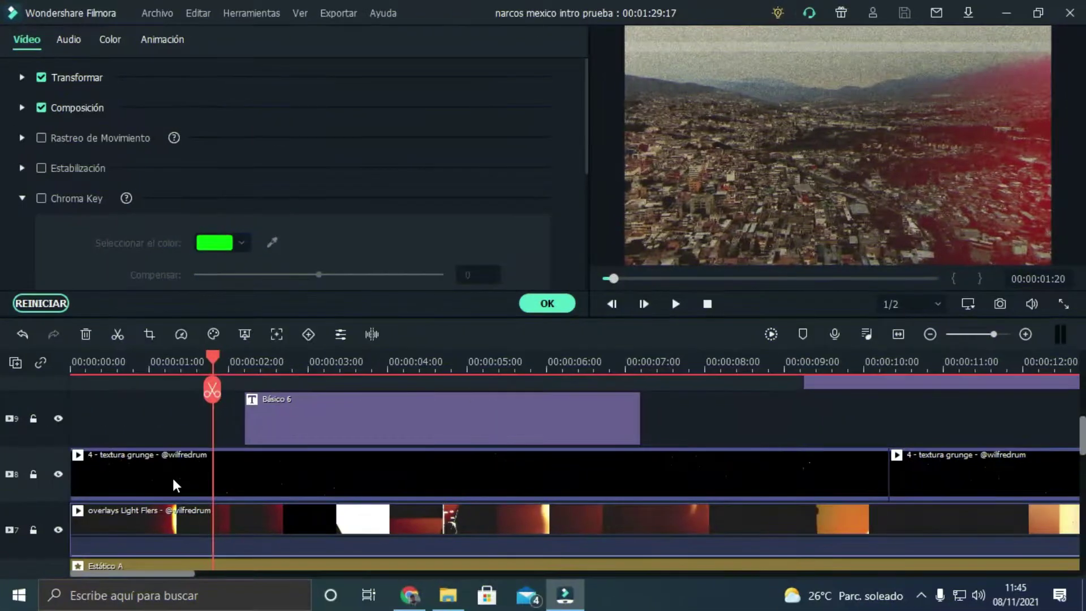
# - Examine the composition settings and available blend modes of the first 4 - textura grunge clip on track 8
pyautogui.click(278, 422)
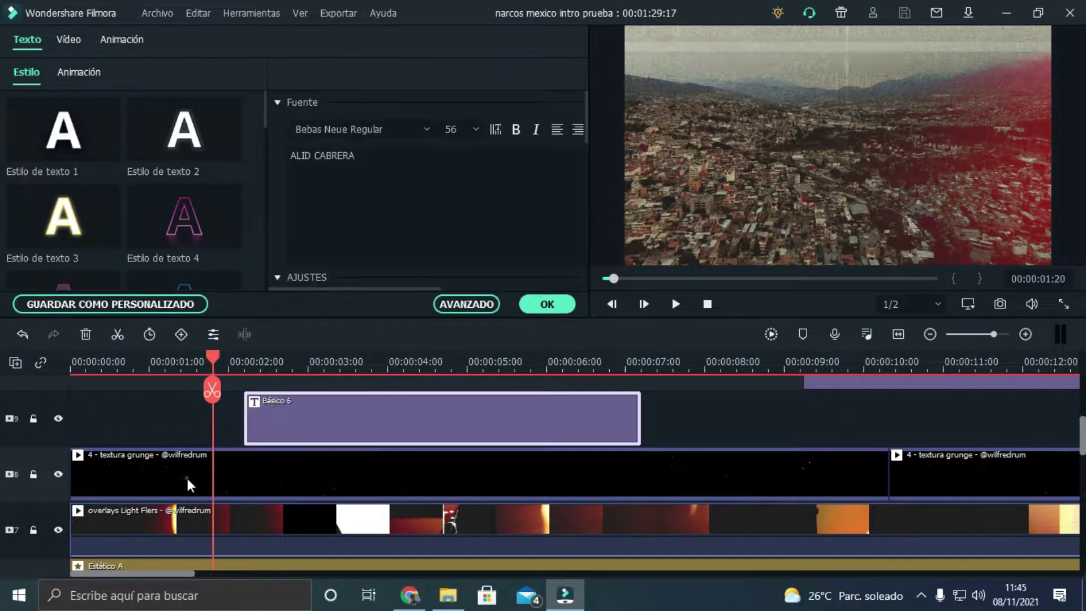
pyautogui.click(186, 476)
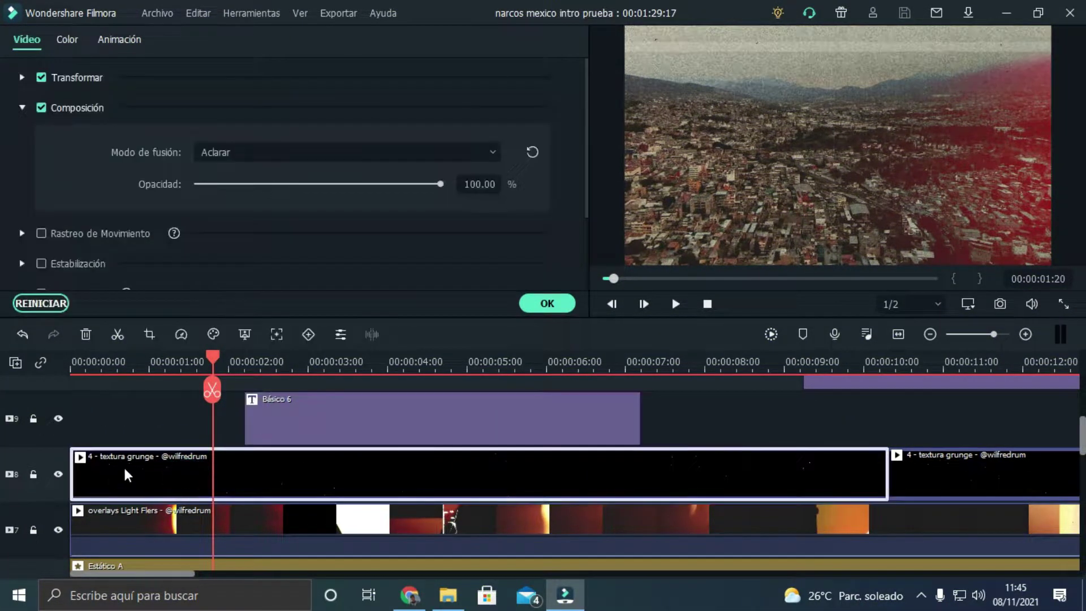
pyautogui.click(552, 304)
pyautogui.moveTo(486, 135)
pyautogui.mouseDown()
pyautogui.moveTo(358, 439)
pyautogui.moveTo(321, 415)
pyautogui.moveTo(501, 145)
pyautogui.mouseUp()
pyautogui.doubleClick(151, 490)
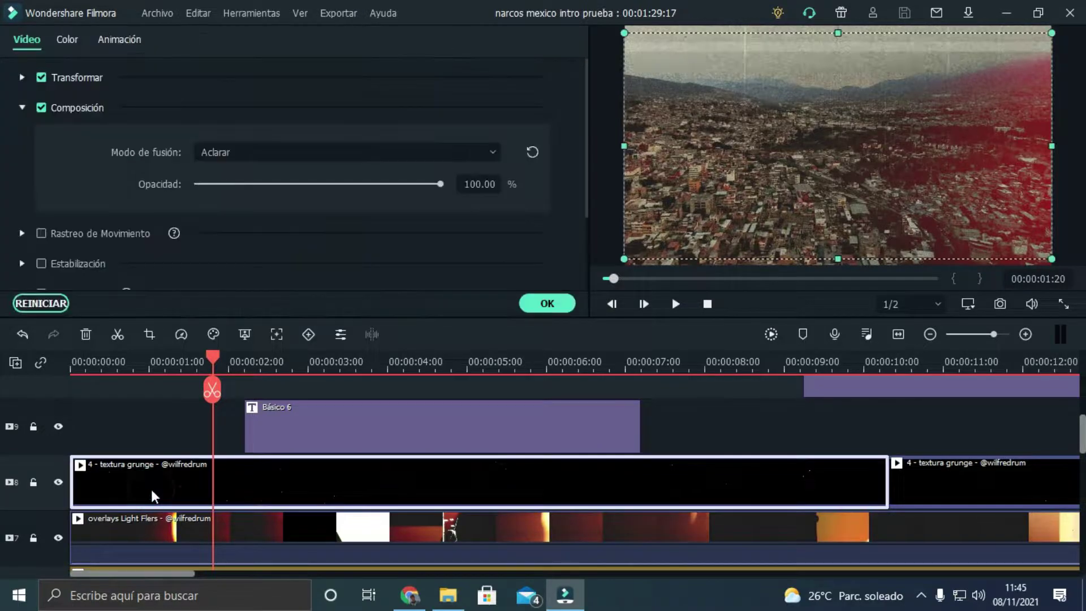
pyautogui.click(352, 152)
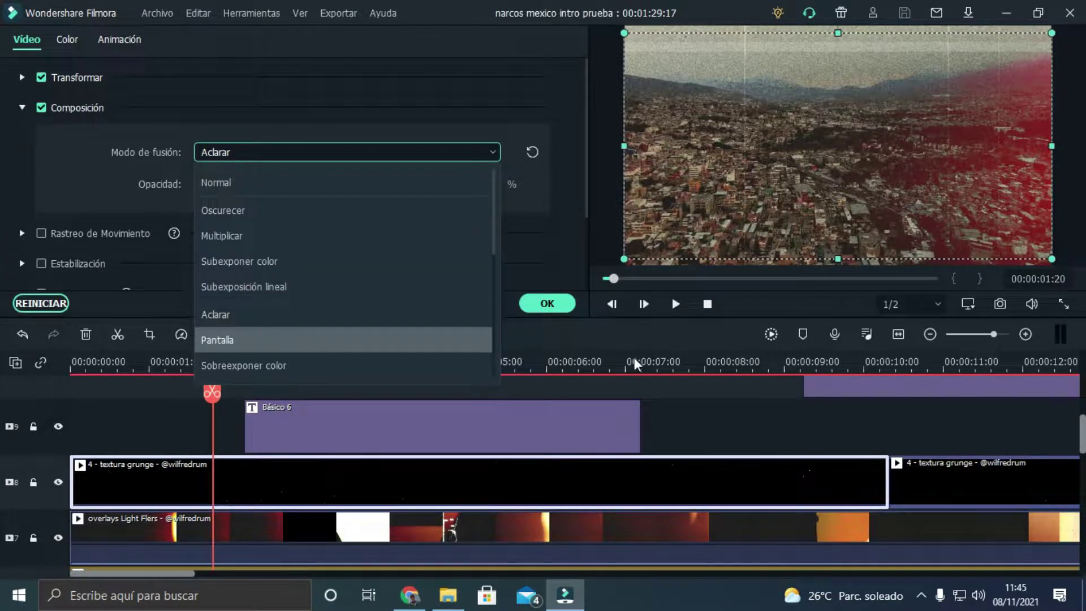
pyautogui.click(726, 424)
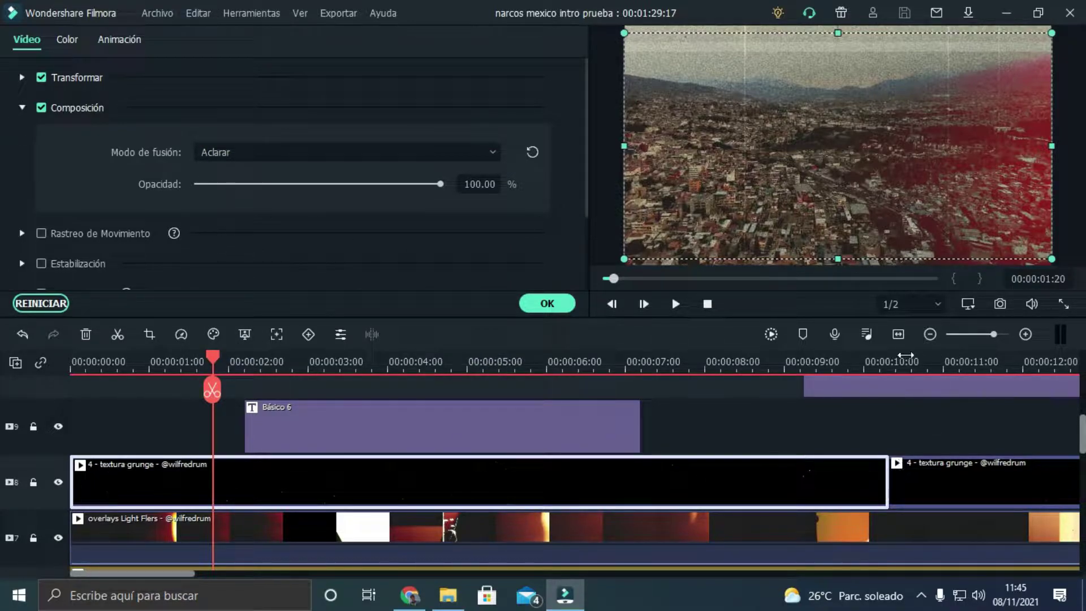
# - Check how the overlays span the timeline, and show the composition settings of the overlays Light Flers clip on track 7
pyautogui.scroll(-3, 902, 361)
pyautogui.scroll(-5, 307, 422)
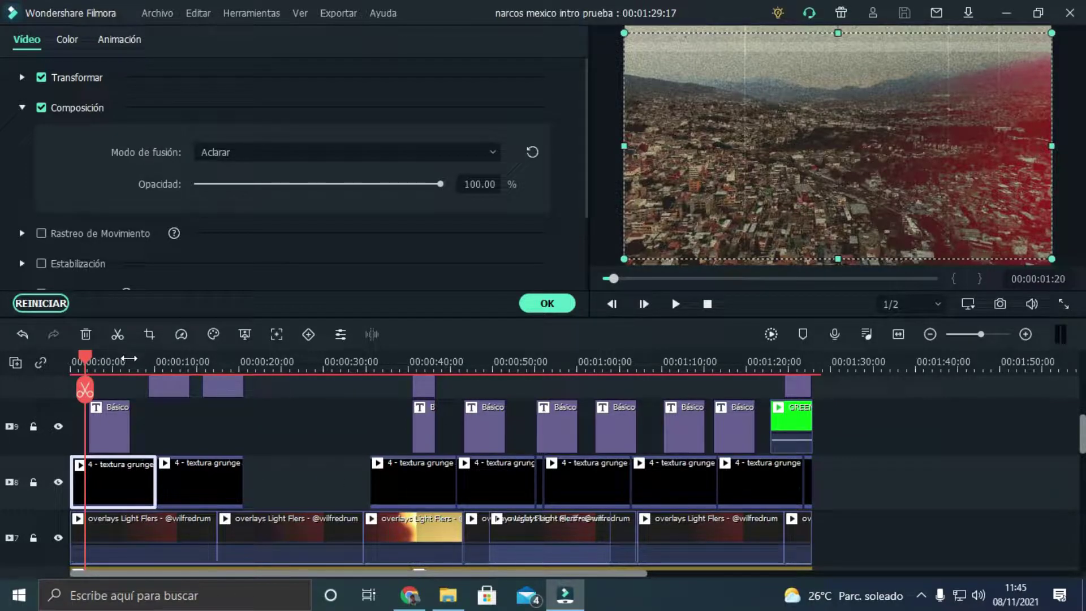
pyautogui.scroll(10, 116, 360)
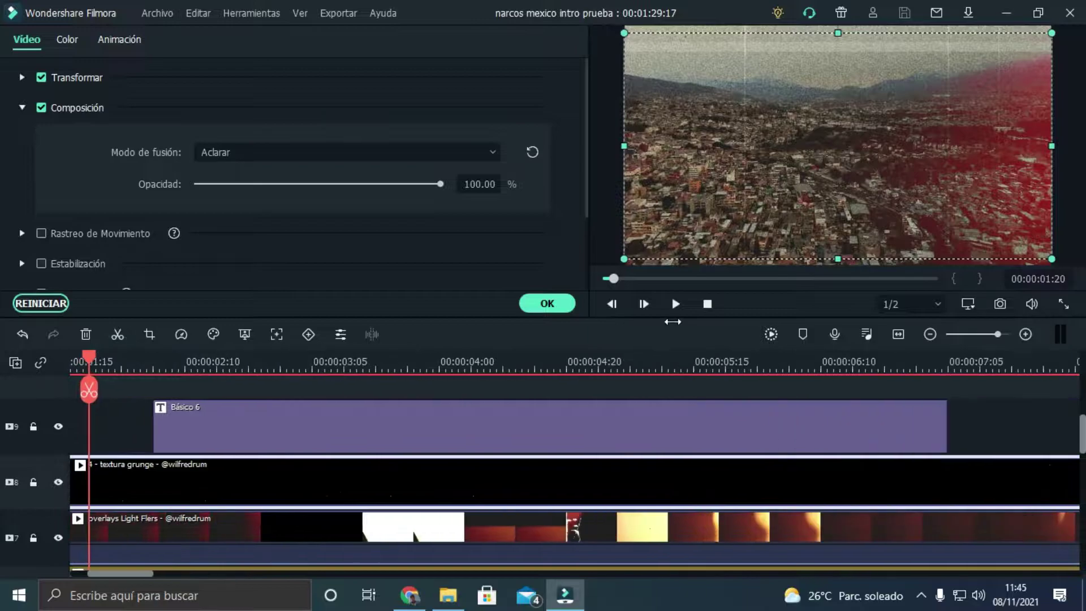
pyautogui.click(117, 525)
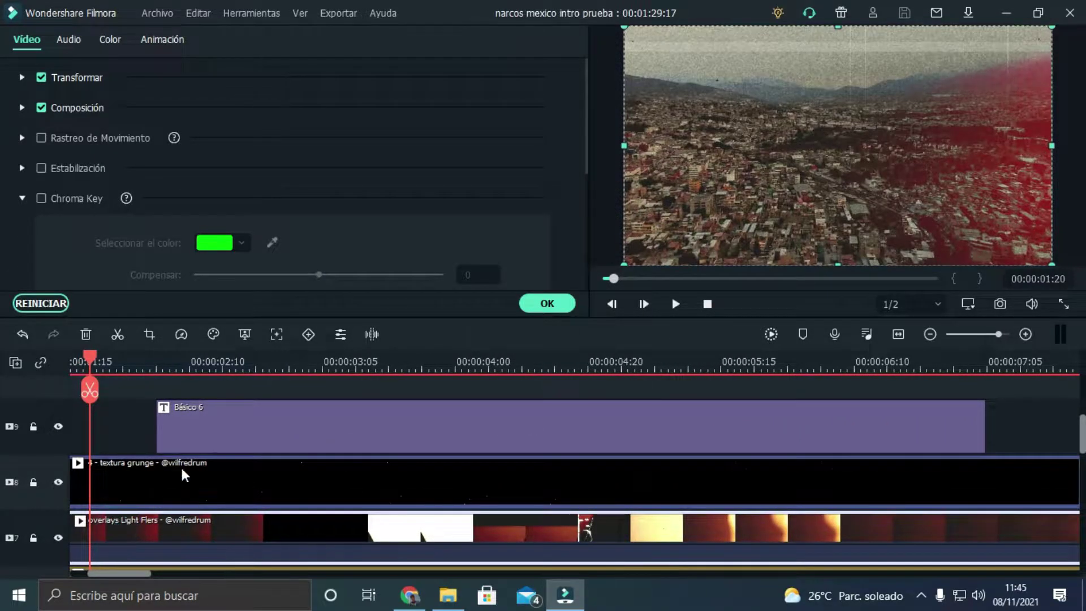
pyautogui.click(26, 108)
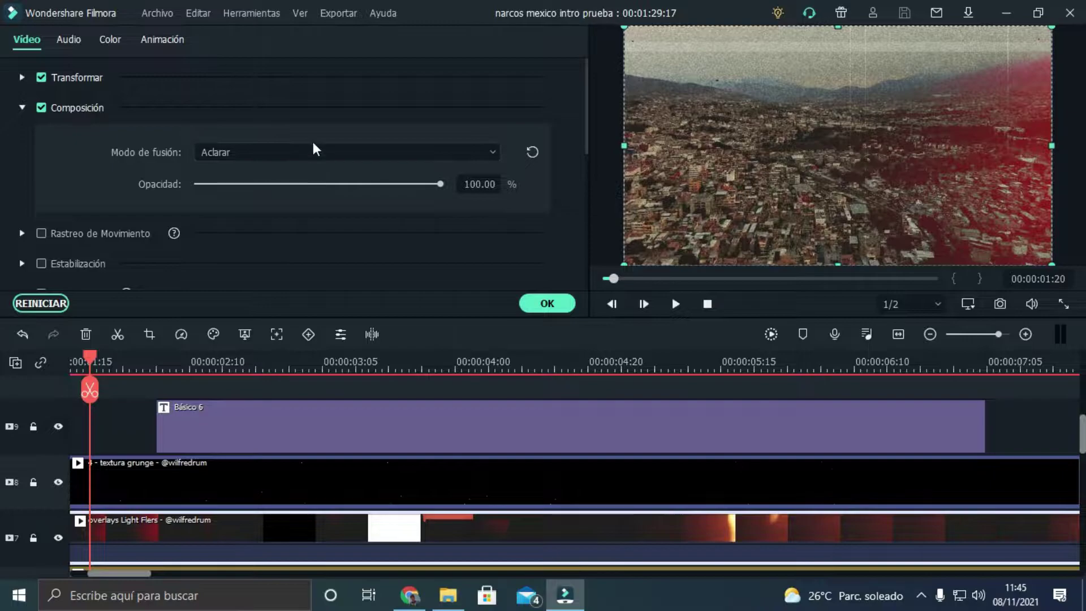
# - Open the settings of the Estático A effect on track 6 and look over the surrounding effect and video tracks
pyautogui.scroll(-5, 152, 432)
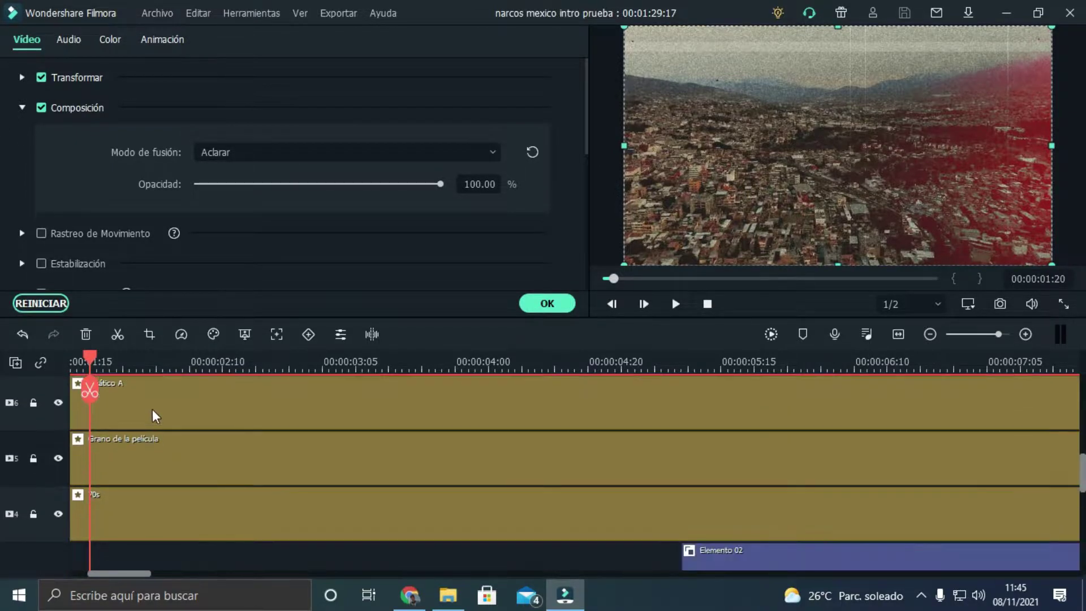
pyautogui.click(153, 410)
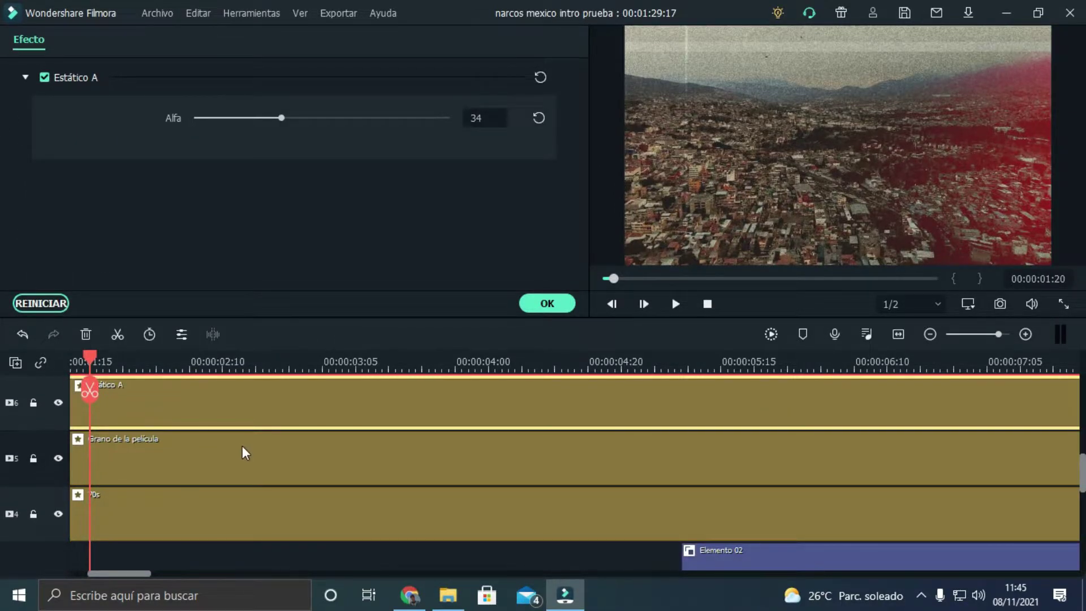
pyautogui.scroll(-6, 244, 449)
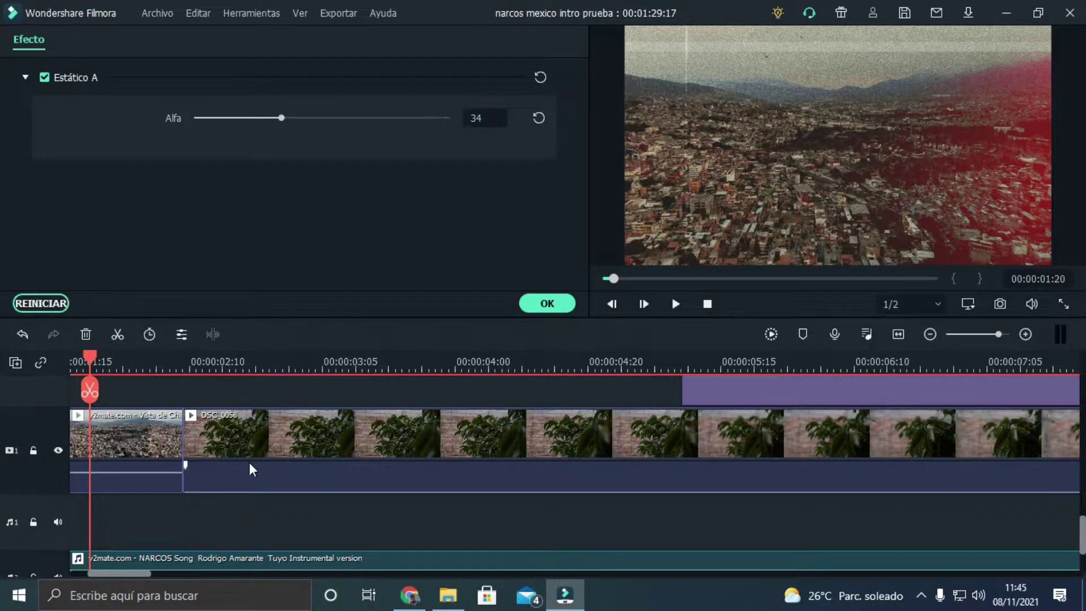
pyautogui.scroll(6, 250, 469)
pyautogui.scroll(2, 169, 443)
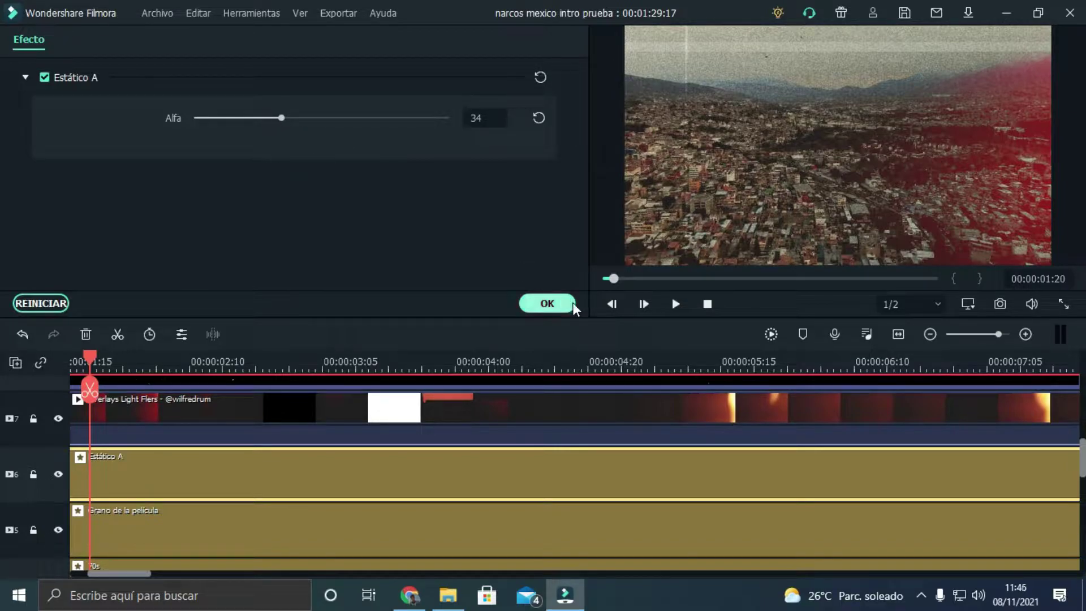
# - Leave the Estático A alpha setting and search the downloaded effects for "est" and "grano"
pyautogui.moveTo(289, 118); pyautogui.dragTo(290, 143)
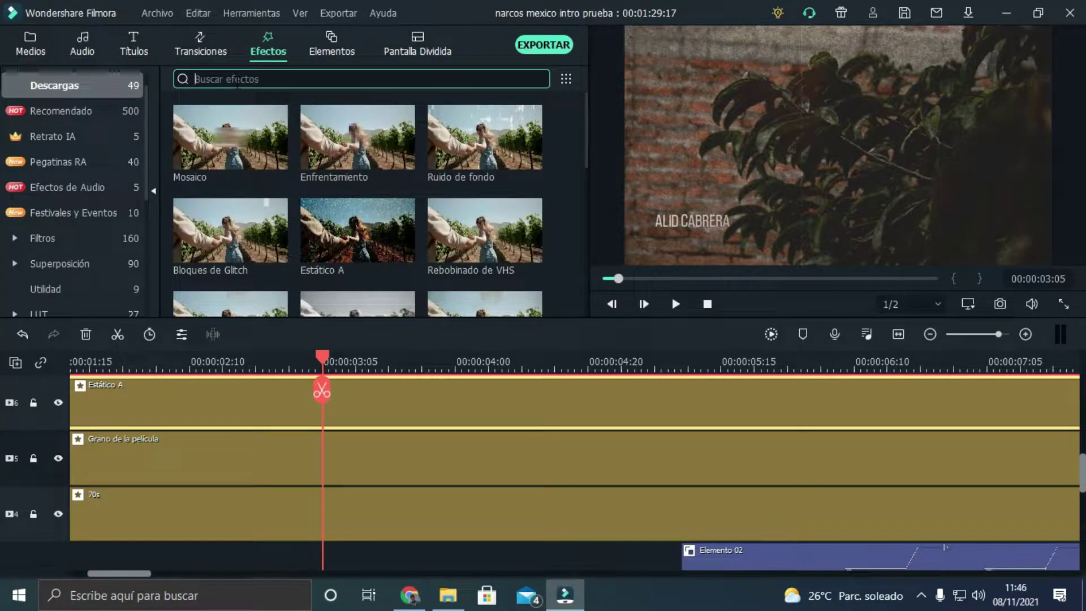
pyautogui.write('esa')
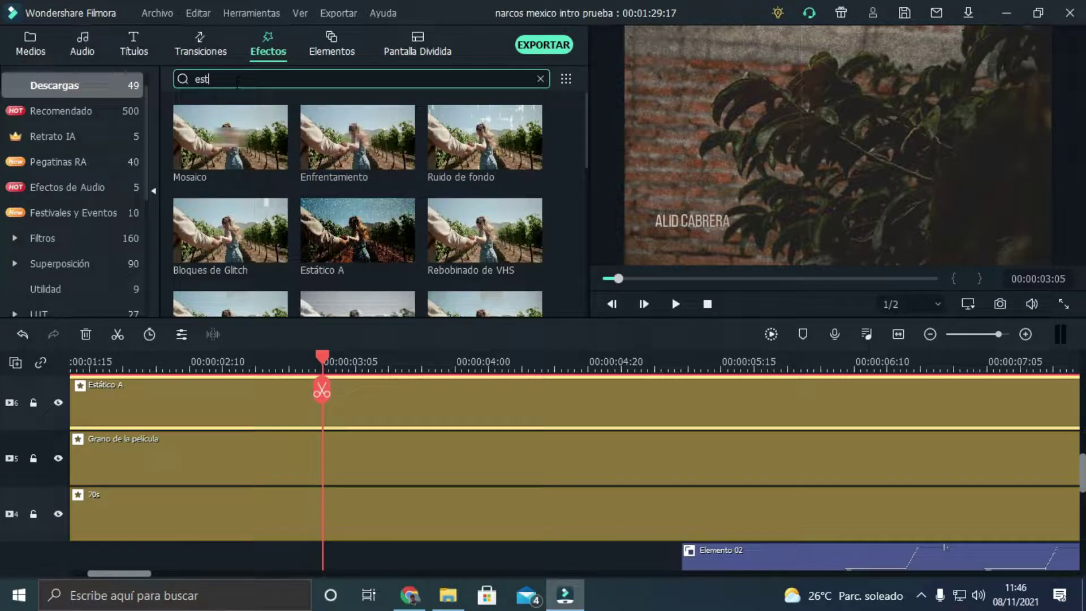
pyautogui.press('BackSpace')
pyautogui.press('BackSpace')
pyautogui.press('BackSpace')
pyautogui.write('gr')
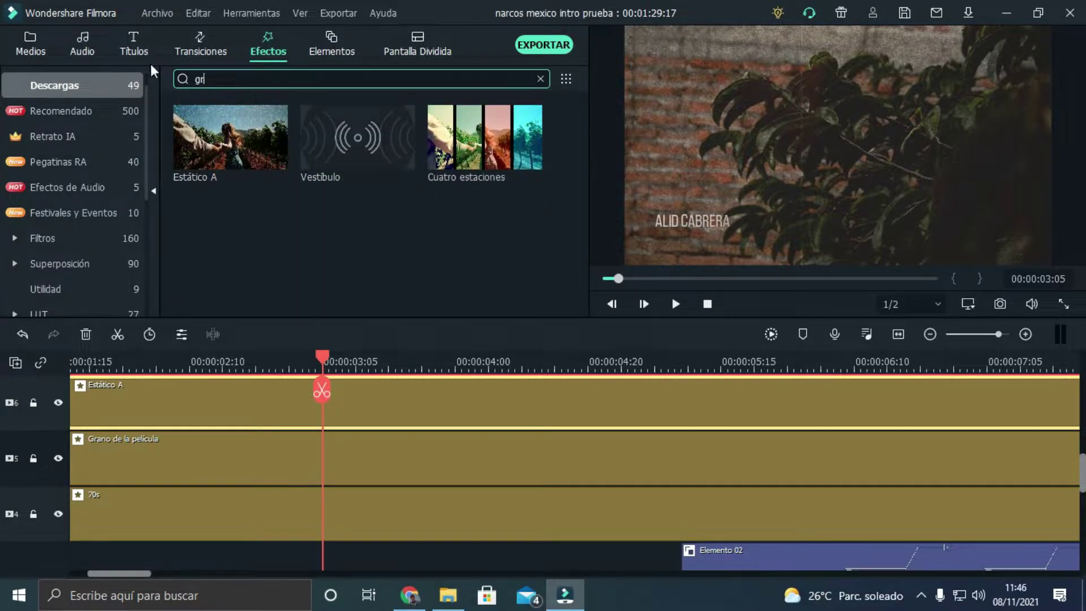
pyautogui.write('ano')
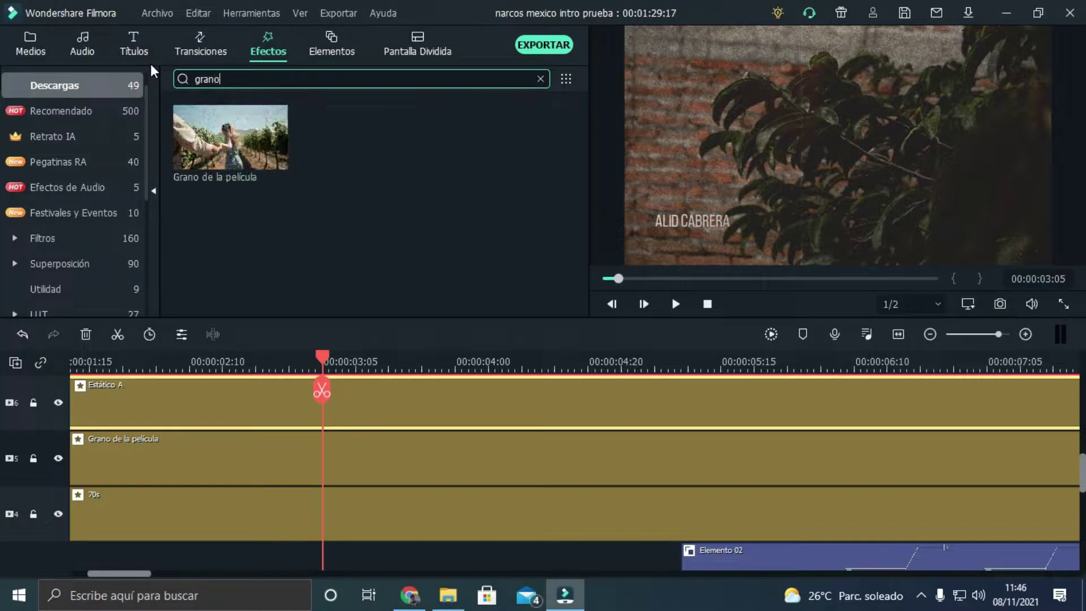
# - Search the downloaded effects for "70", and select the Grano de la película effect on track 5
pyautogui.press('BackSpace')
pyautogui.press('BackSpace')
pyautogui.press('BackSpace')
pyautogui.press('BackSpace')
pyautogui.press('BackSpace')
pyautogui.write('70')
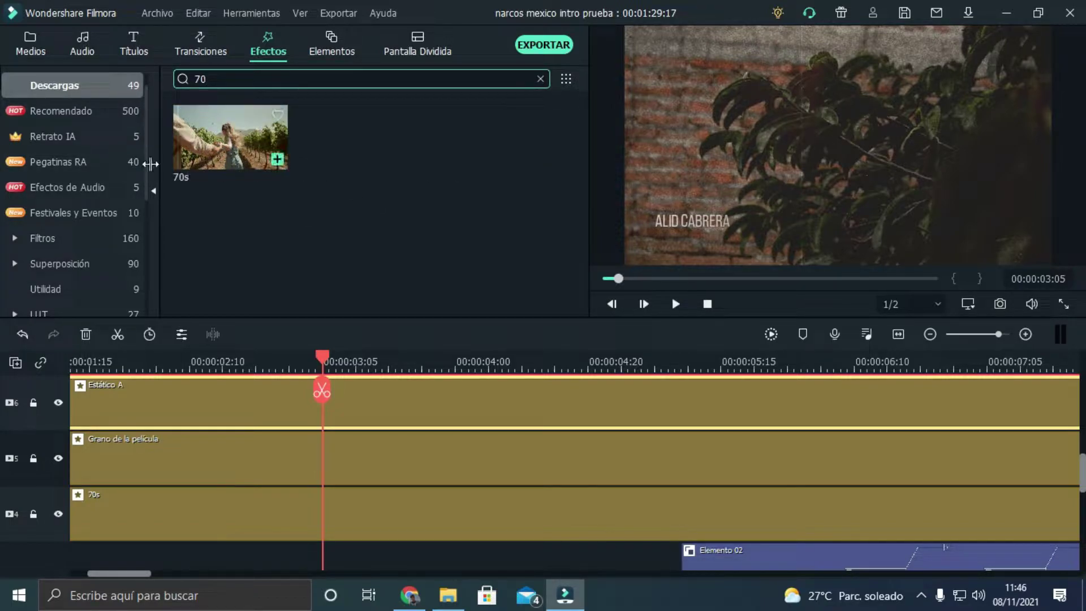
pyautogui.doubleClick(198, 466)
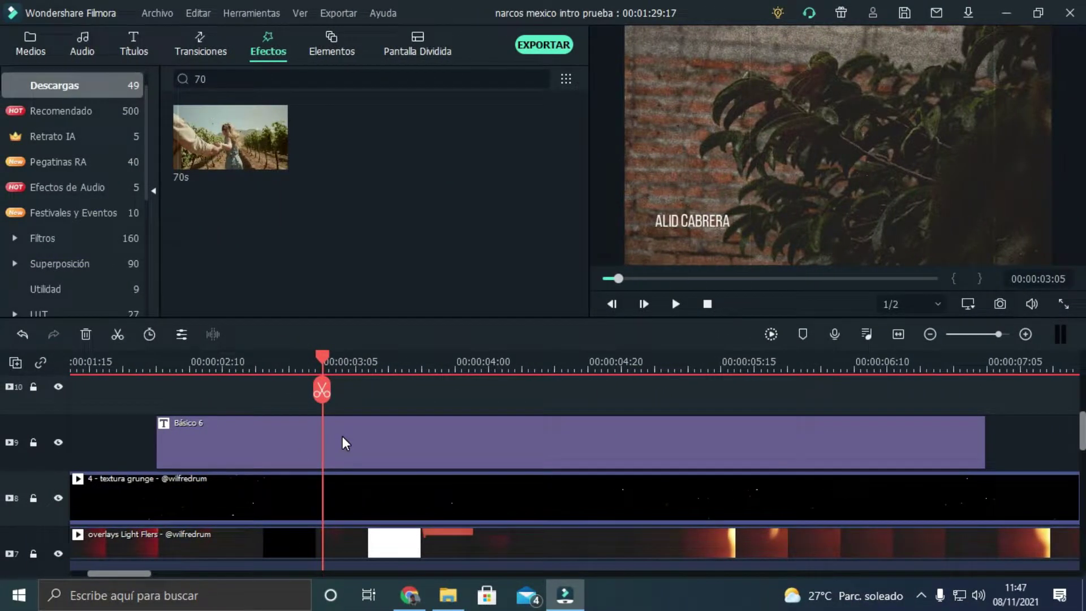
# - Show the text settings of the Básico 6 title on track 9, moving the title group controller aside
pyautogui.scroll(-3, 342, 436)
pyautogui.scroll(2, 595, 449)
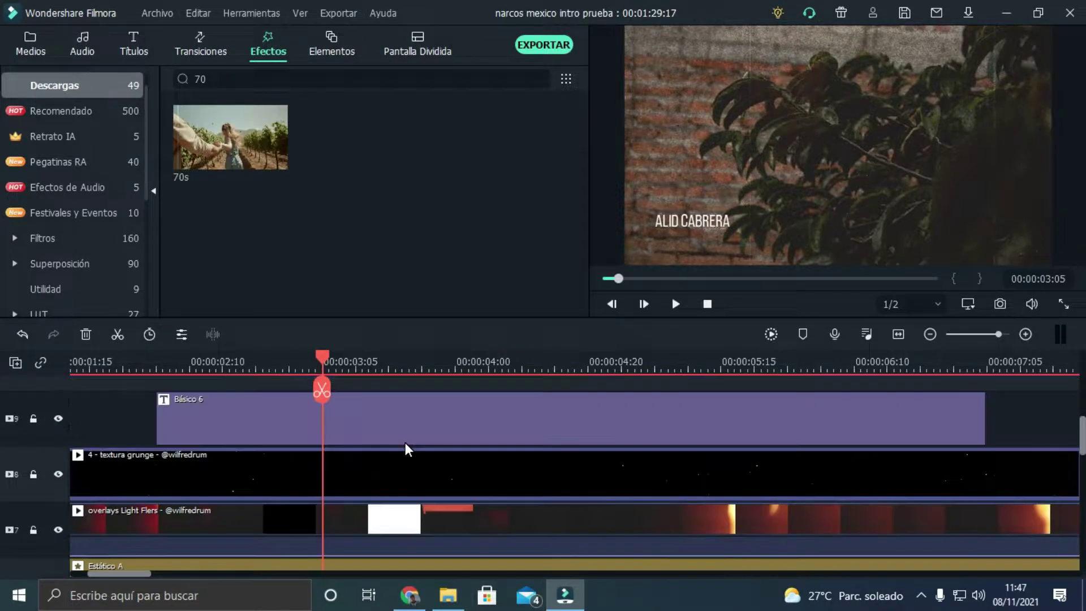
pyautogui.doubleClick(380, 417)
pyautogui.moveTo(642, 46); pyautogui.dragTo(14, 51)
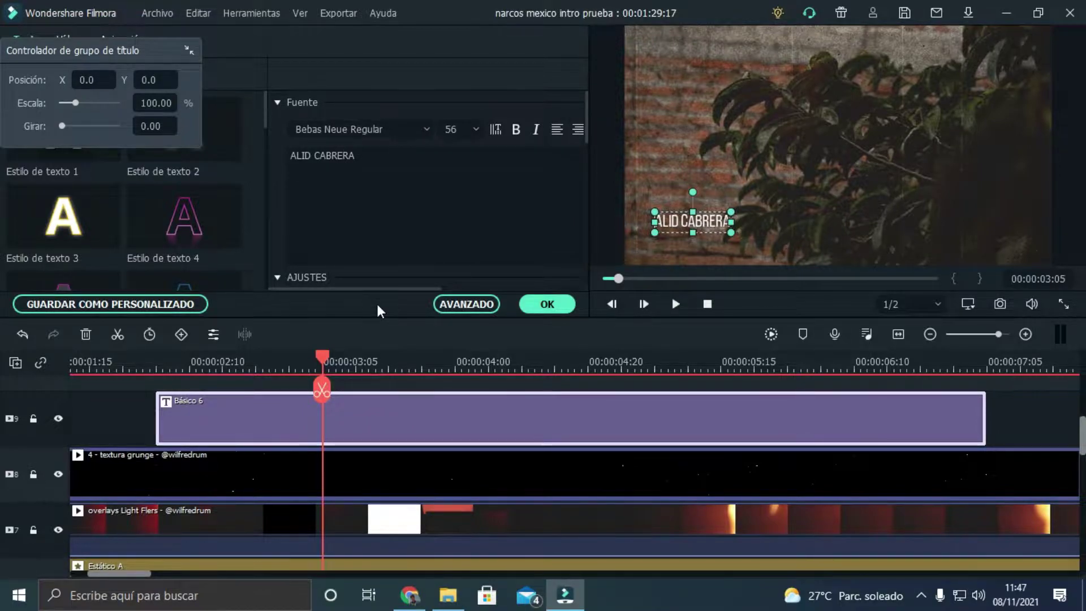
pyautogui.moveTo(407, 358); pyautogui.dragTo(333, 356)
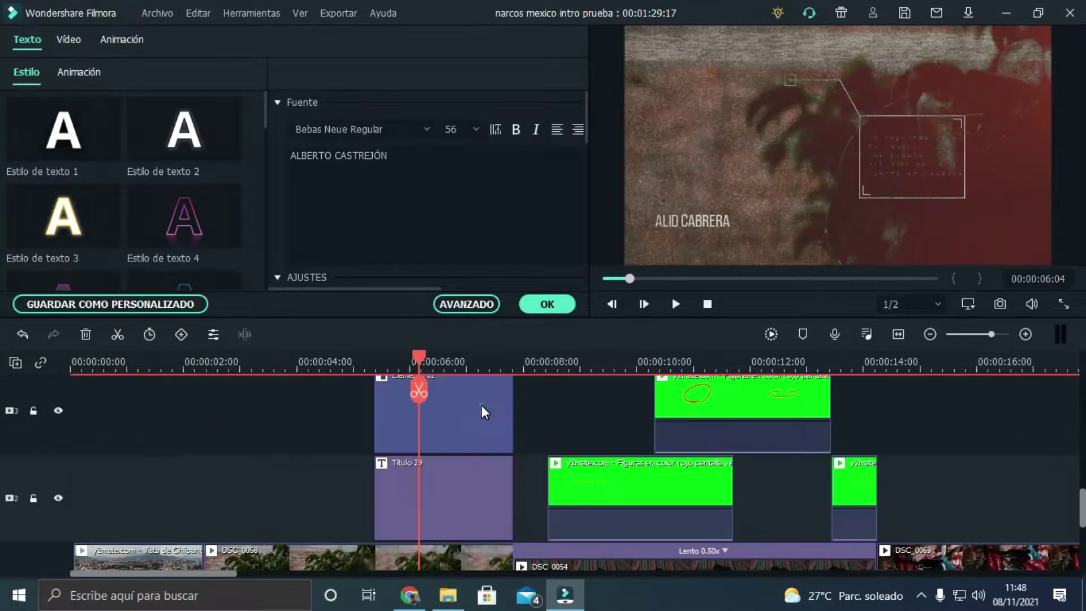
# - Select the Elemento 02 clip on track 3 and view its callout frame in the full-screen preview
pyautogui.click(481, 405)
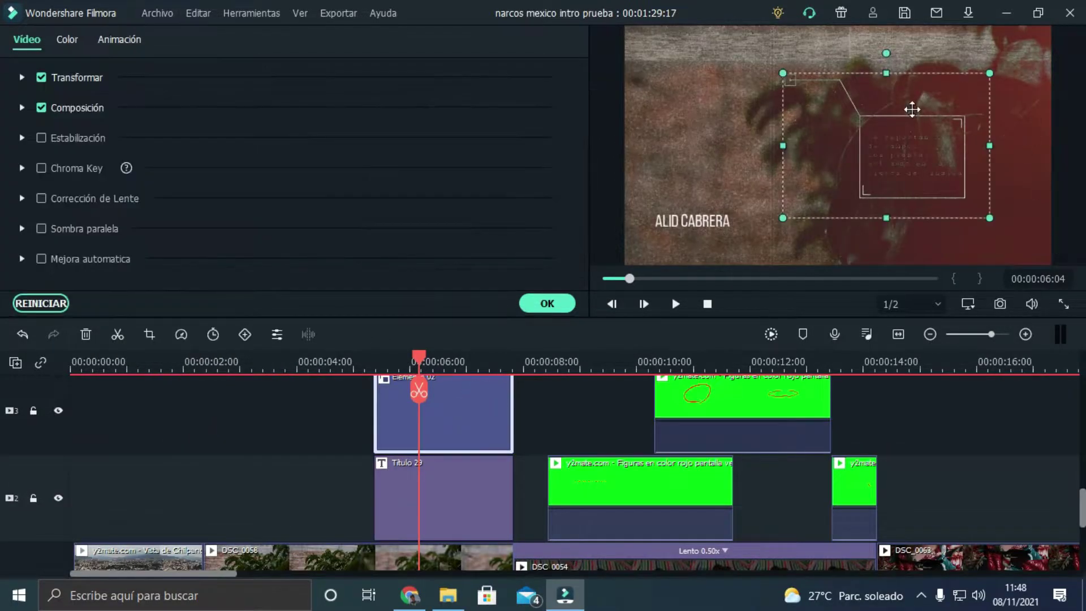
pyautogui.click(1061, 304)
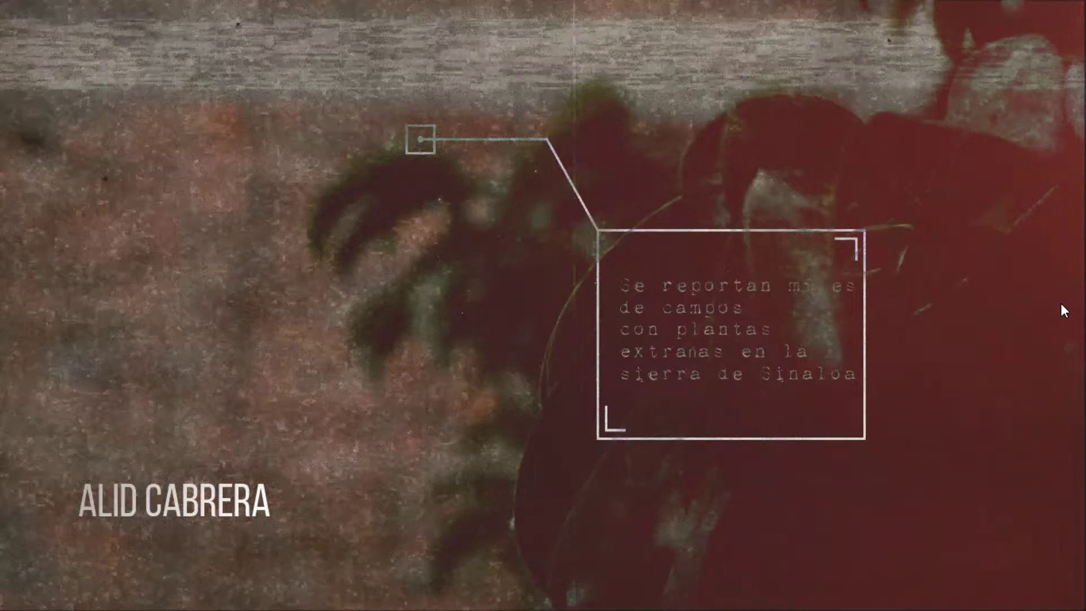
pyautogui.click(1057, 596)
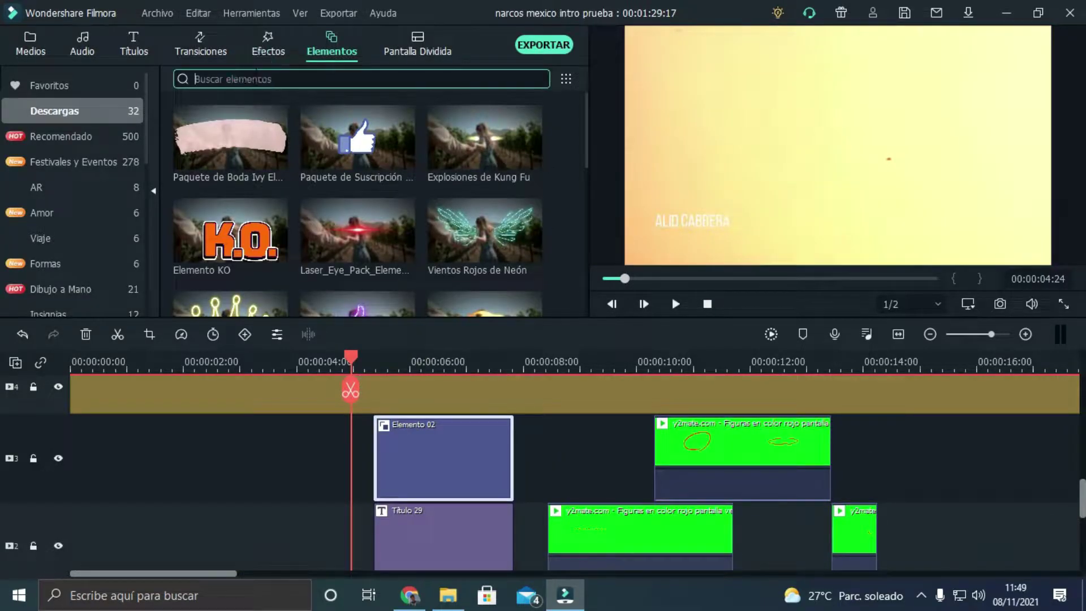
# - Search the downloaded elements for "elemento 02" and preview the Elemento 02 item
pyautogui.write('elemento 02')
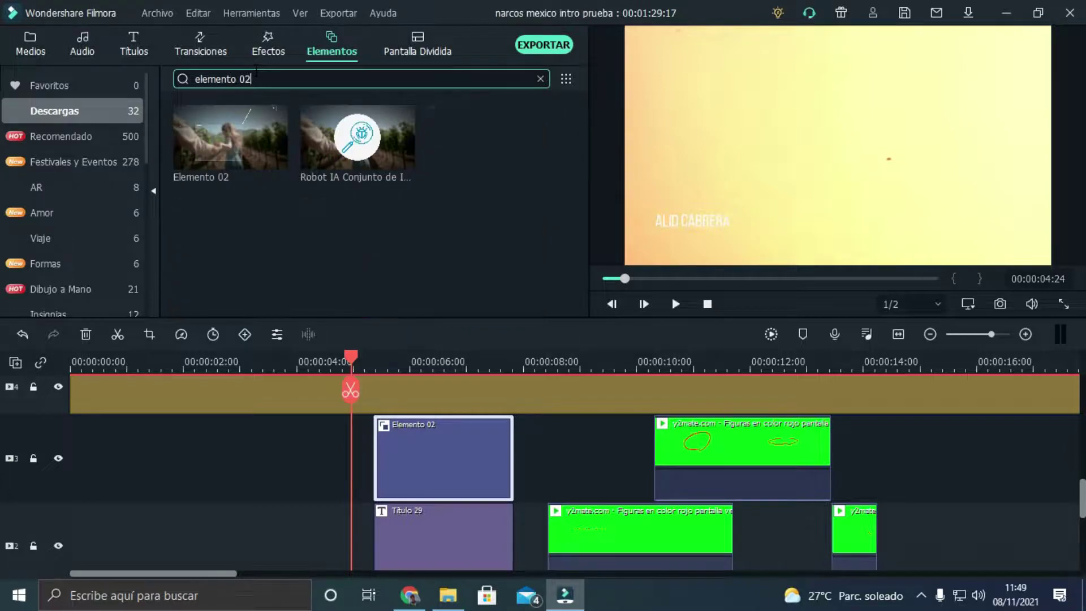
pyautogui.click(249, 124)
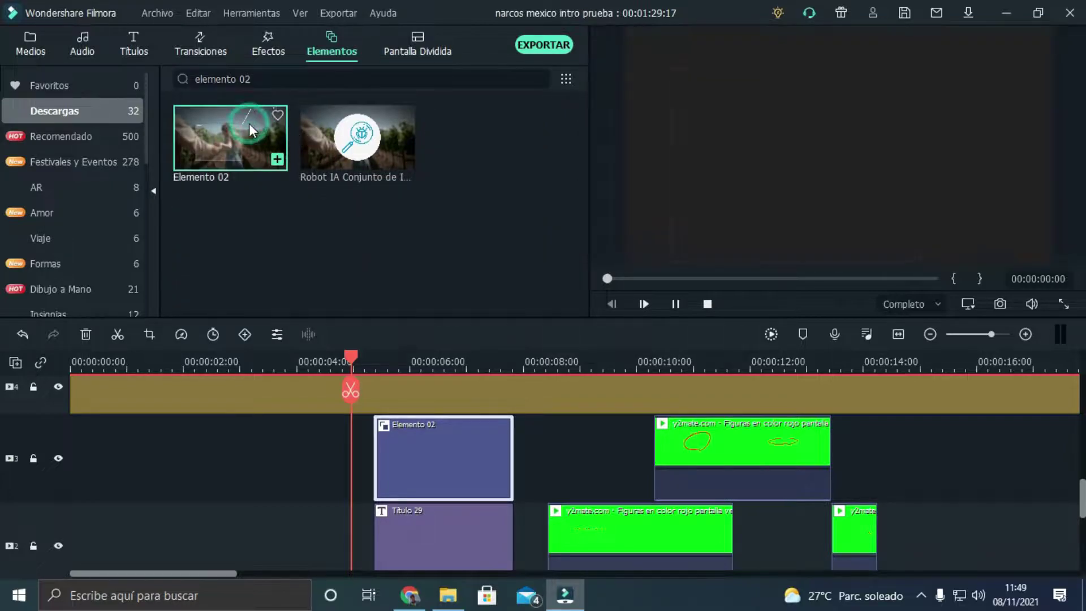
pyautogui.click(676, 305)
pyautogui.click(676, 306)
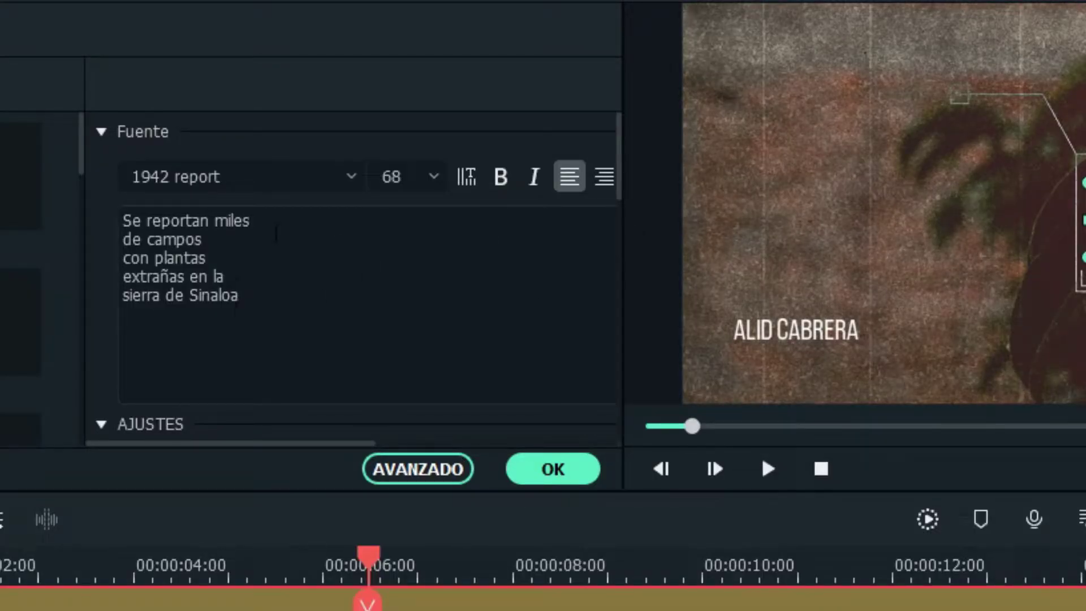
# - Review the font and text of the Título 29 title on track 2, and check the Elemento 02 clip above it
pyautogui.click(272, 231)
pyautogui.click(149, 259)
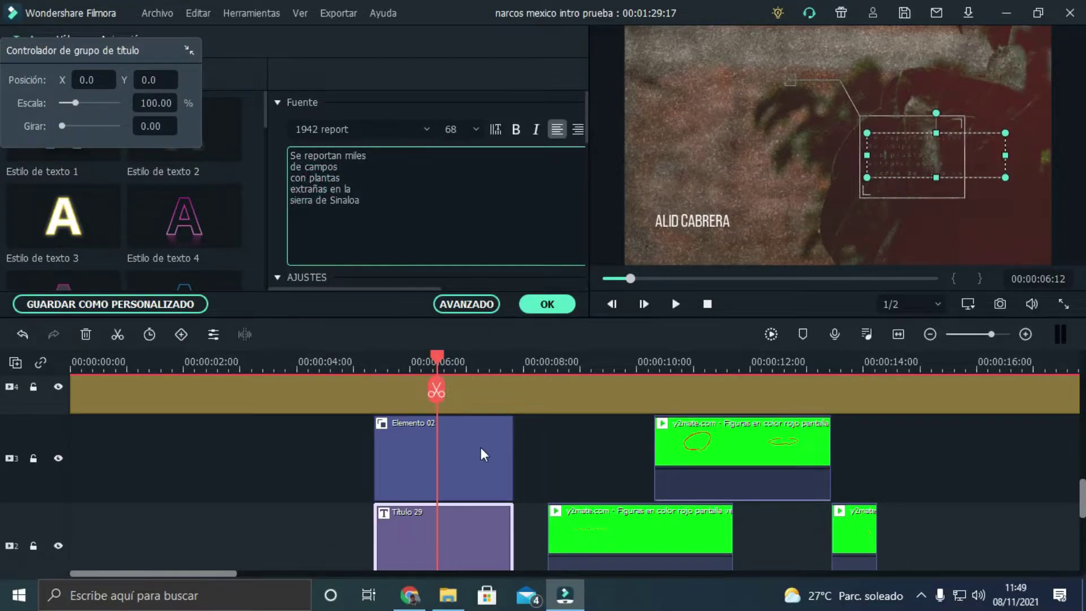
pyautogui.click(434, 444)
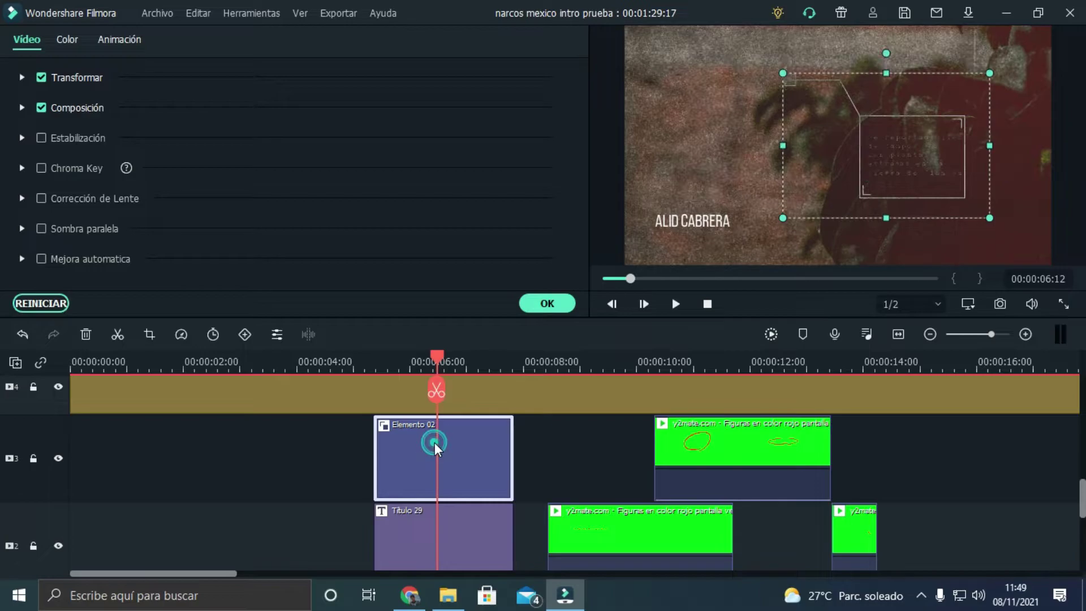
pyautogui.click(547, 304)
# - Inspect the first green-screen red-figures clip on track 2 and the one on track 3
pyautogui.scroll(-1, 609, 499)
pyautogui.click(610, 494)
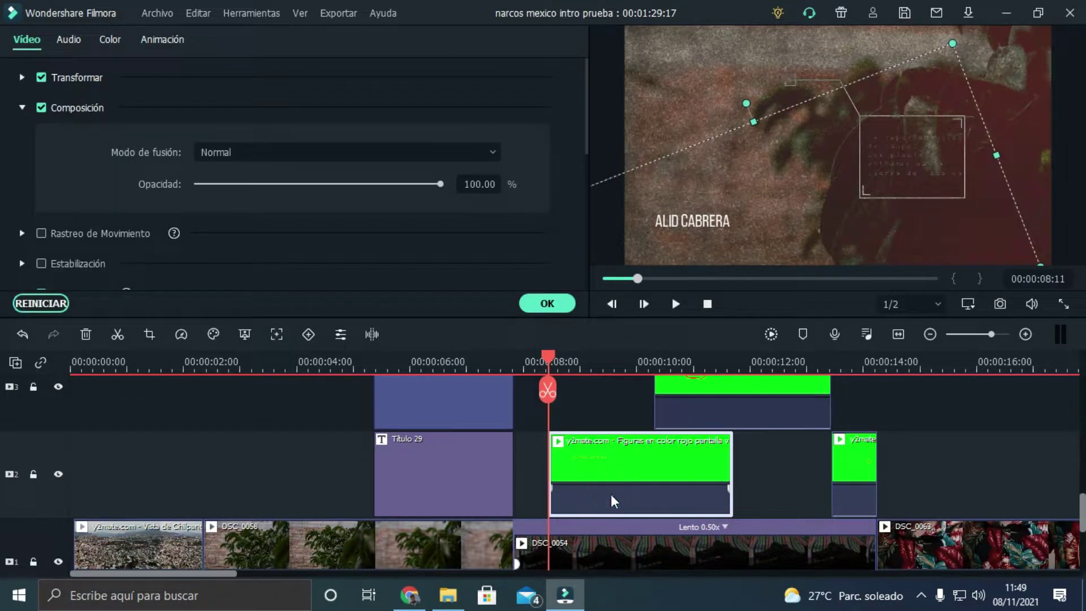
pyautogui.scroll(1, 610, 493)
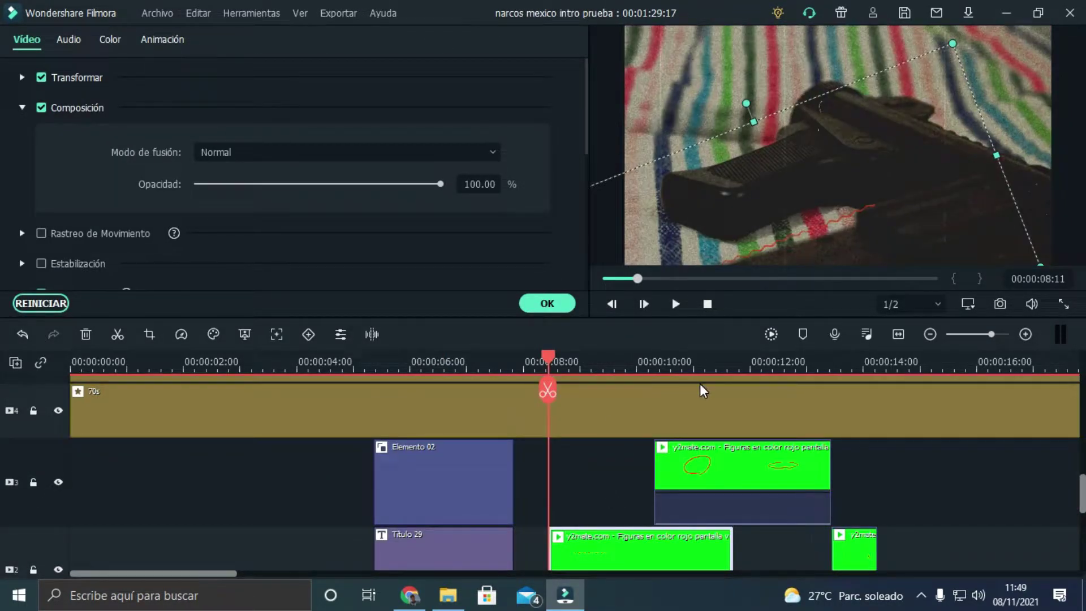
pyautogui.click(731, 492)
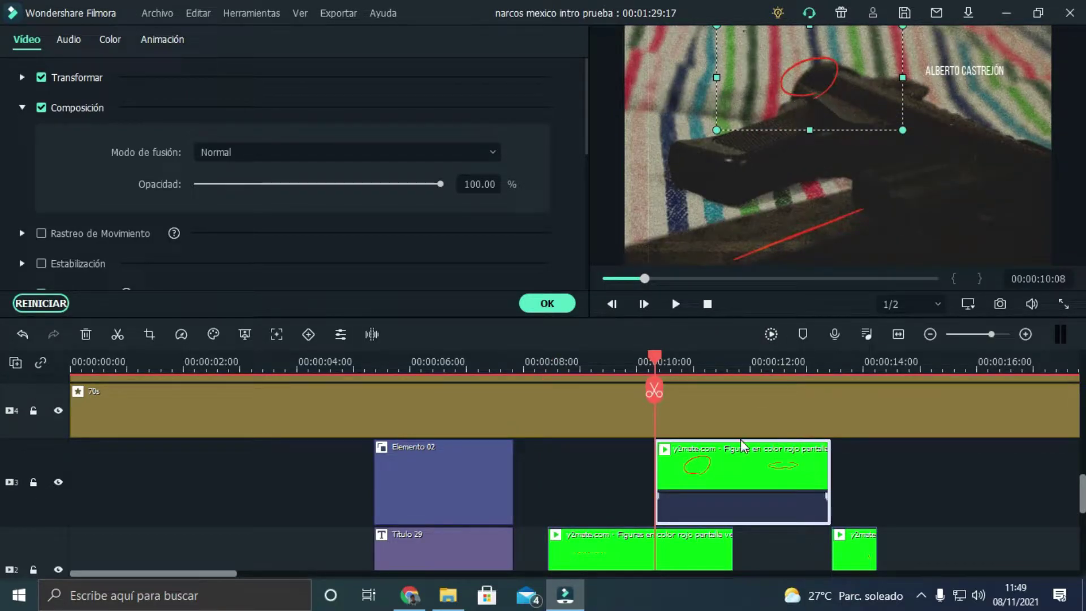
pyautogui.scroll(-1, 742, 447)
pyautogui.click(549, 305)
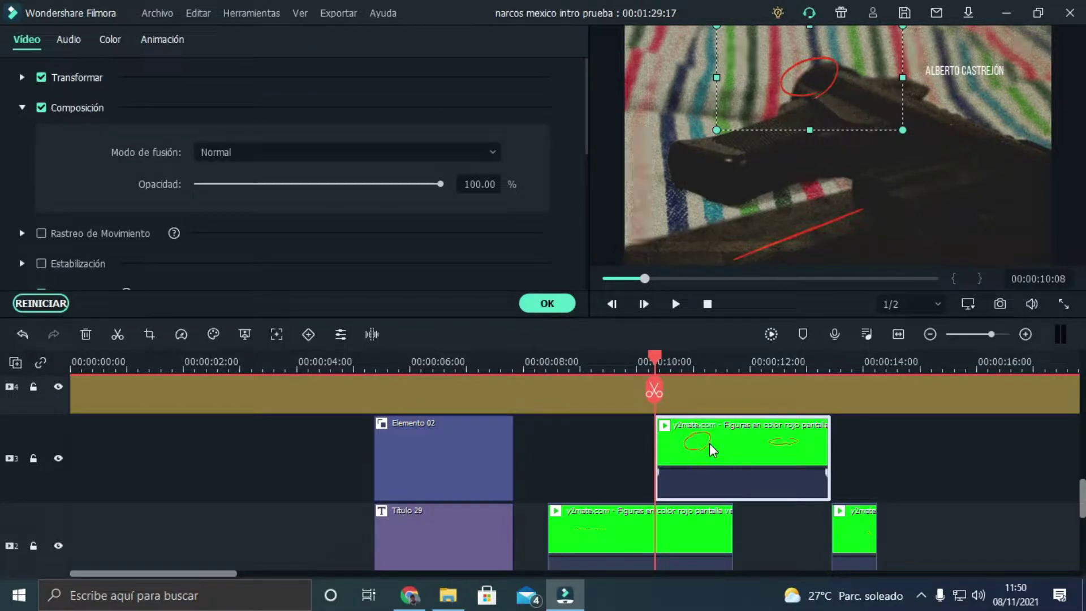
# - Turn Chroma Key off and back on for the red-figures clip on track 3
pyautogui.scroll(-5, 38, 189)
pyautogui.scroll(3, 46, 185)
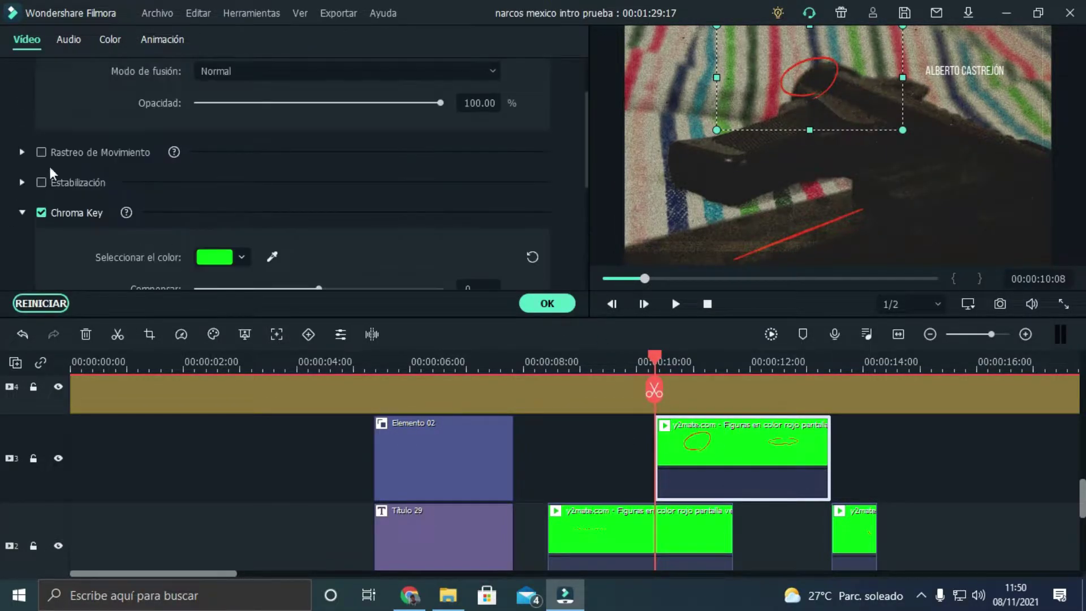
pyautogui.click(44, 212)
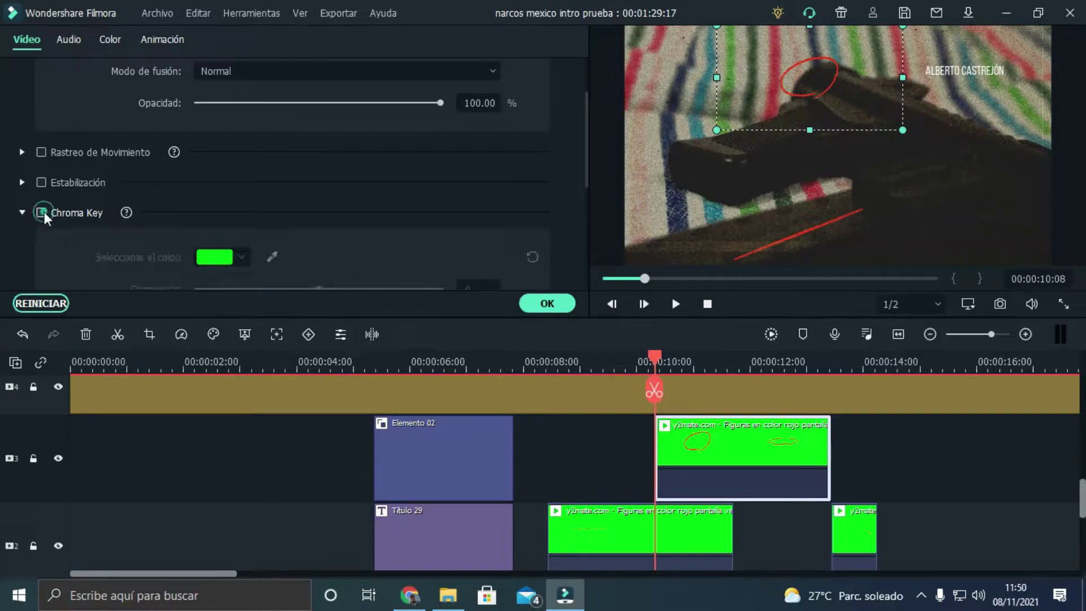
pyautogui.click(44, 211)
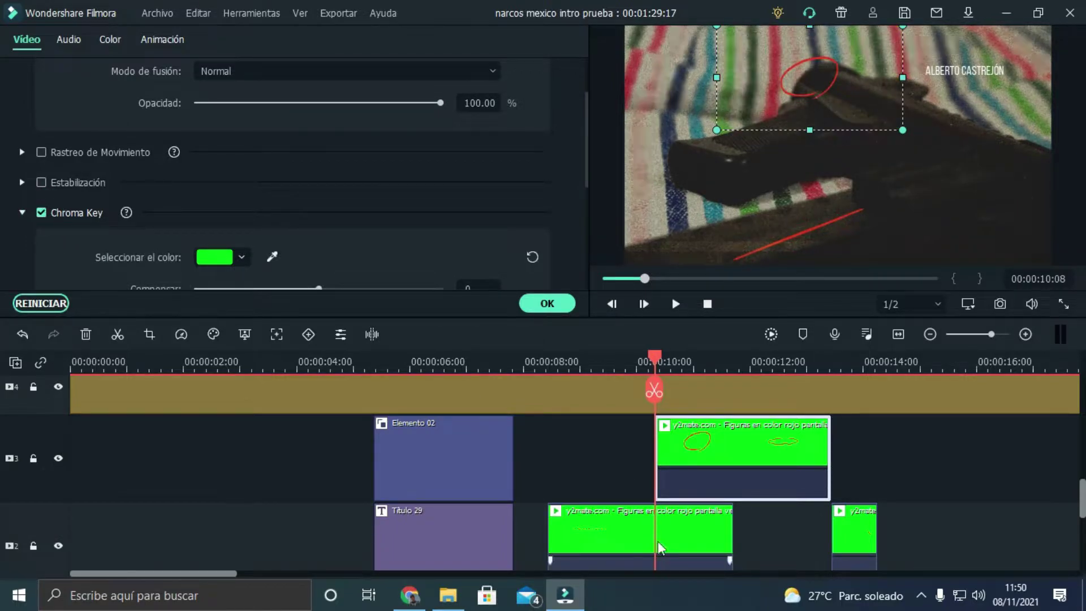
# - Toggle Chroma Key off and back on for both red-figures clips on track 2
pyautogui.click(660, 545)
pyautogui.click(42, 208)
pyautogui.click(35, 214)
pyautogui.click(35, 213)
pyautogui.click(35, 214)
pyautogui.click(850, 530)
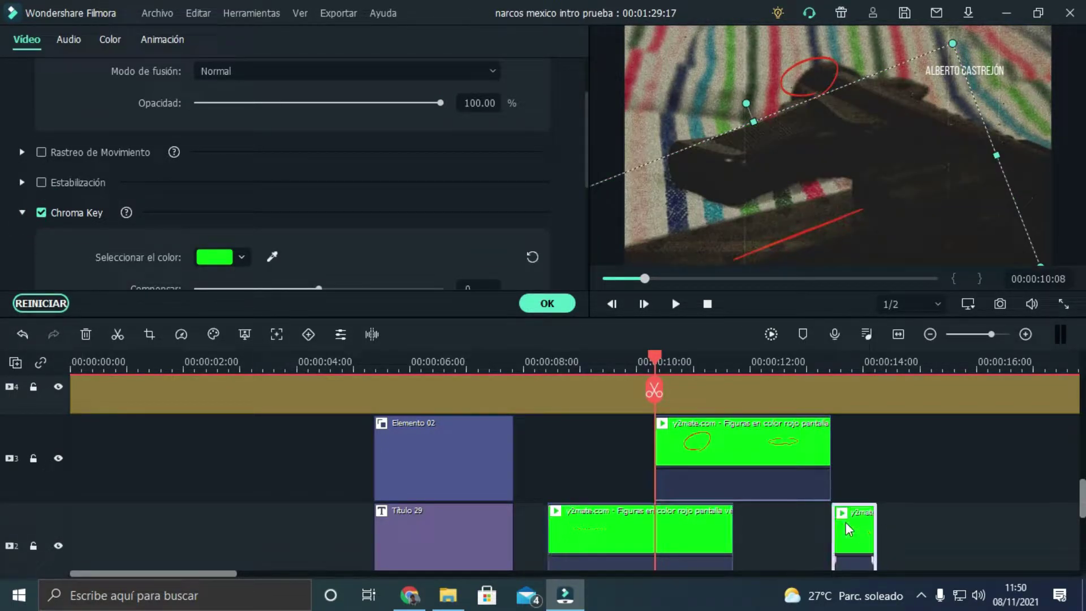
pyautogui.click(47, 213)
pyautogui.click(46, 213)
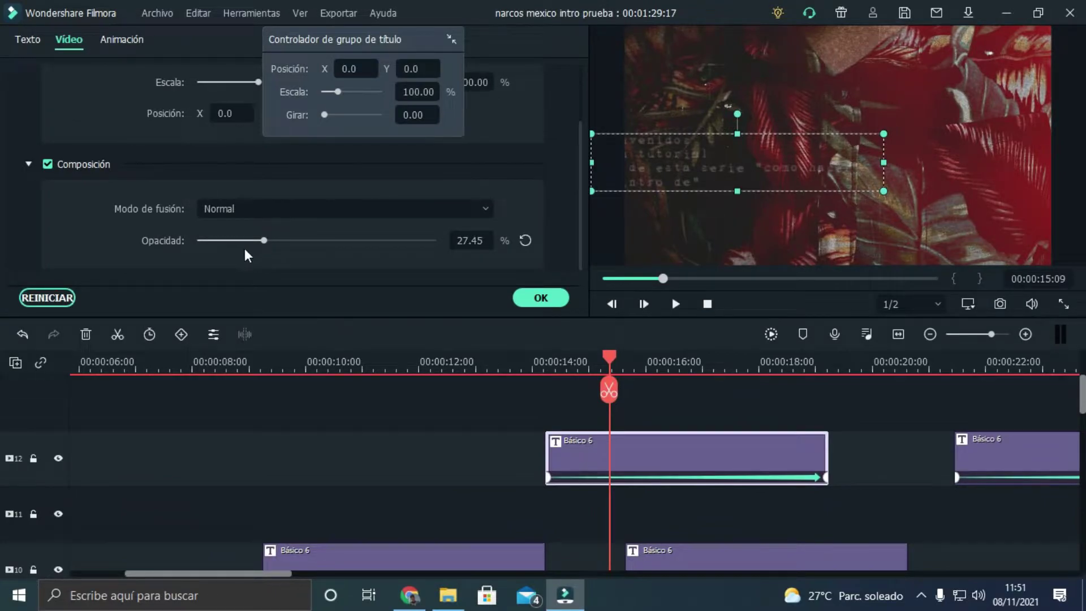
# - Review the opacity of the first Básico 6 title on track 12 and open its custom animation settings
pyautogui.moveTo(264, 238)
pyautogui.mouseDown()
pyautogui.moveTo(477, 234)
pyautogui.moveTo(354, 237)
pyautogui.moveTo(274, 256)
pyautogui.mouseUp()
pyautogui.moveTo(268, 256); pyautogui.dragTo(266, 253)
pyautogui.scroll(2, 55, 100)
pyautogui.click(117, 39)
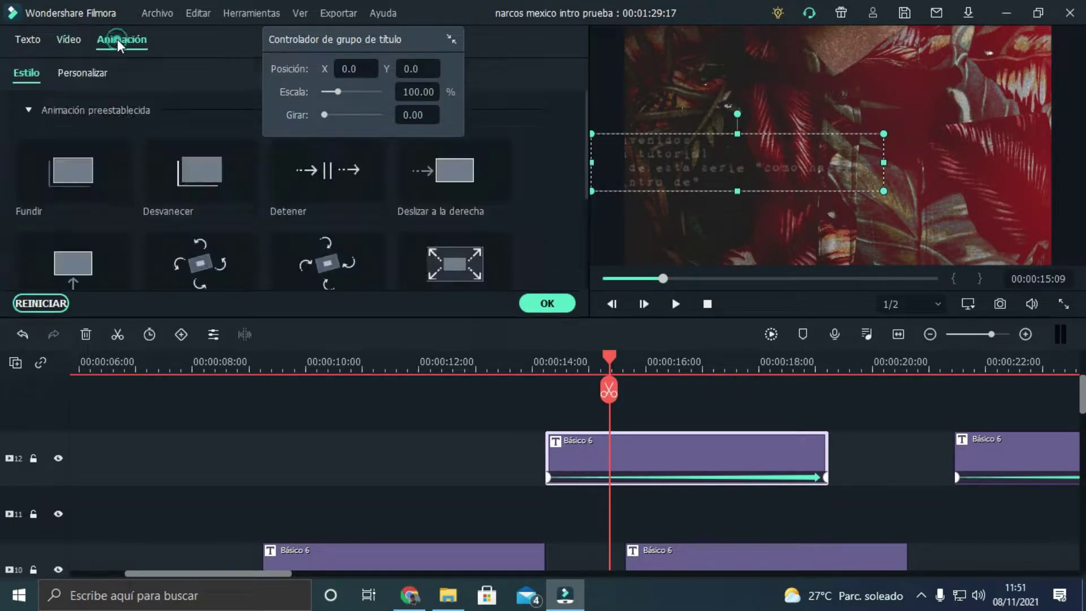
pyautogui.click(86, 72)
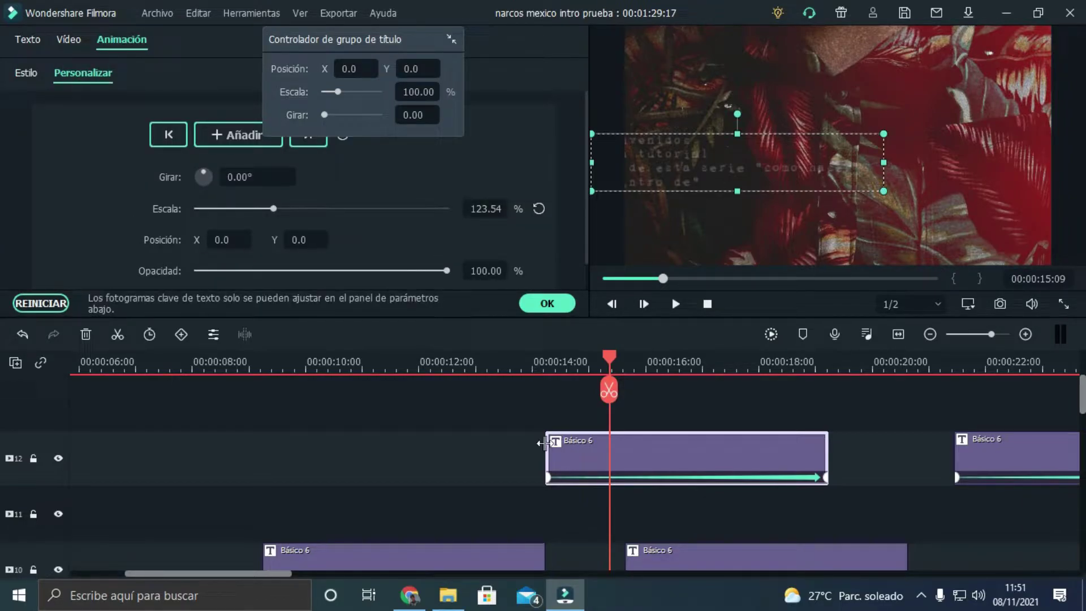
# - Try moving the title's start keyframe to 00:00:15:03, and return it to the beginning of the clip
pyautogui.click(549, 480)
pyautogui.moveTo(550, 477); pyautogui.dragTo(596, 477)
pyautogui.click(594, 476)
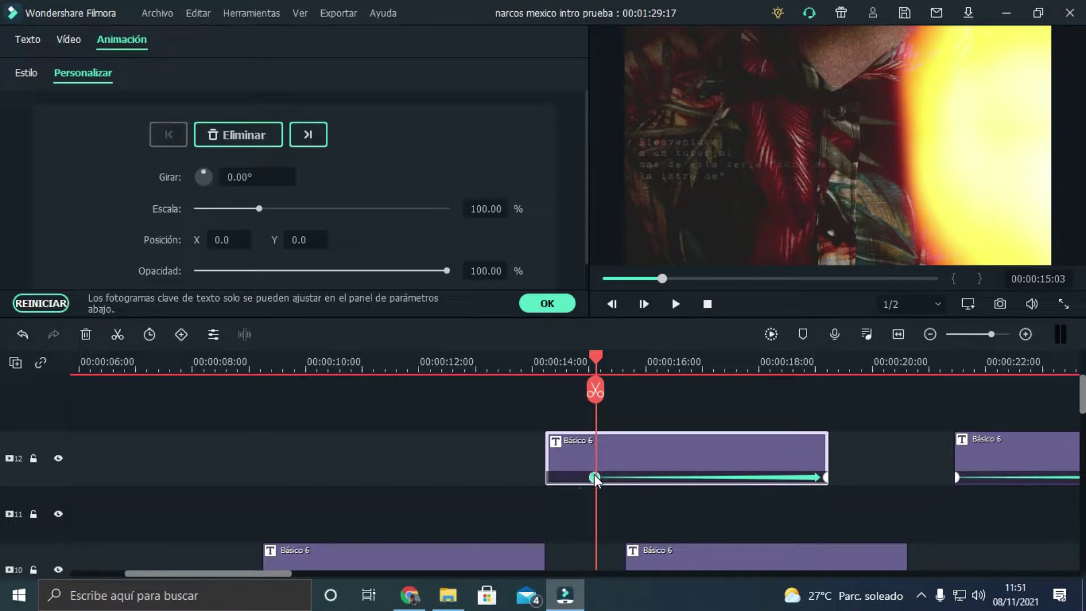
pyautogui.moveTo(594, 477); pyautogui.dragTo(548, 479)
# - Move the title's end scale keyframe earlier to 00:00:18:11, and check its end and start keyframes
pyautogui.click(826, 479)
pyautogui.moveTo(825, 479); pyautogui.dragTo(786, 478)
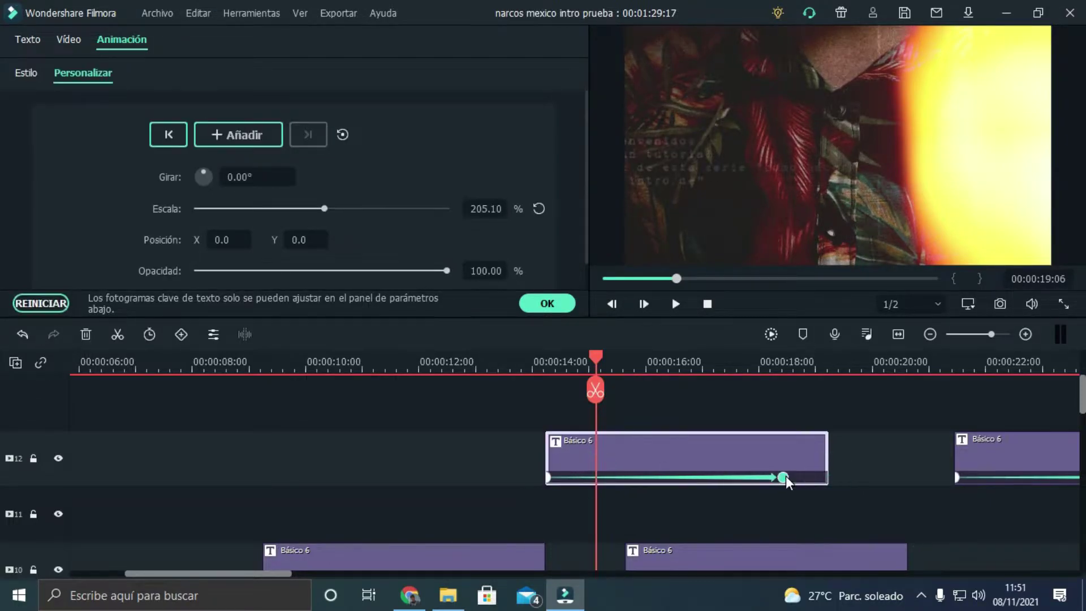
pyautogui.click(785, 477)
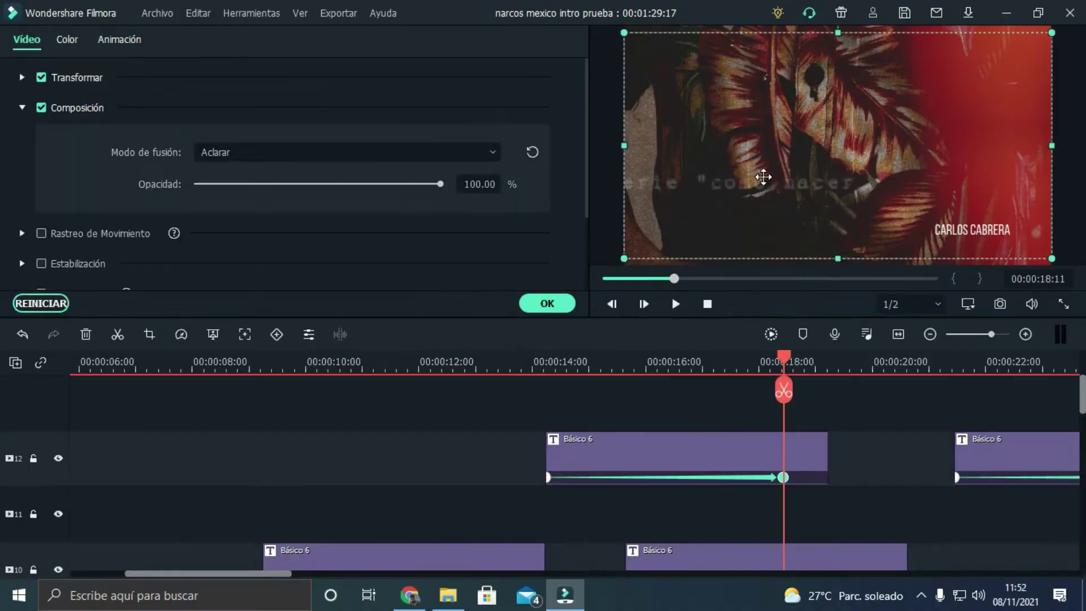
pyautogui.click(785, 473)
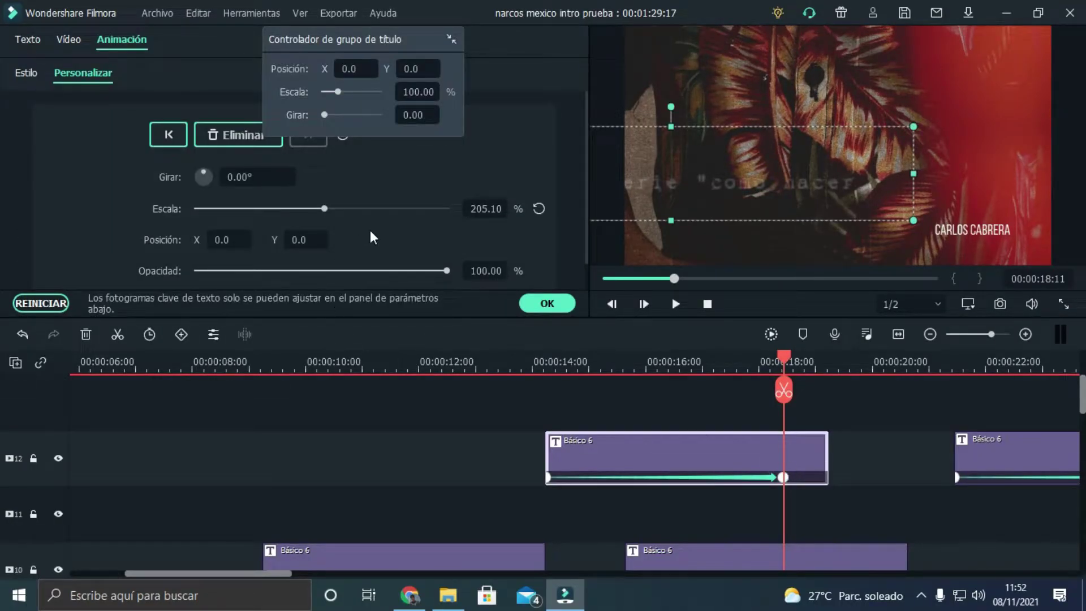
pyautogui.click(547, 477)
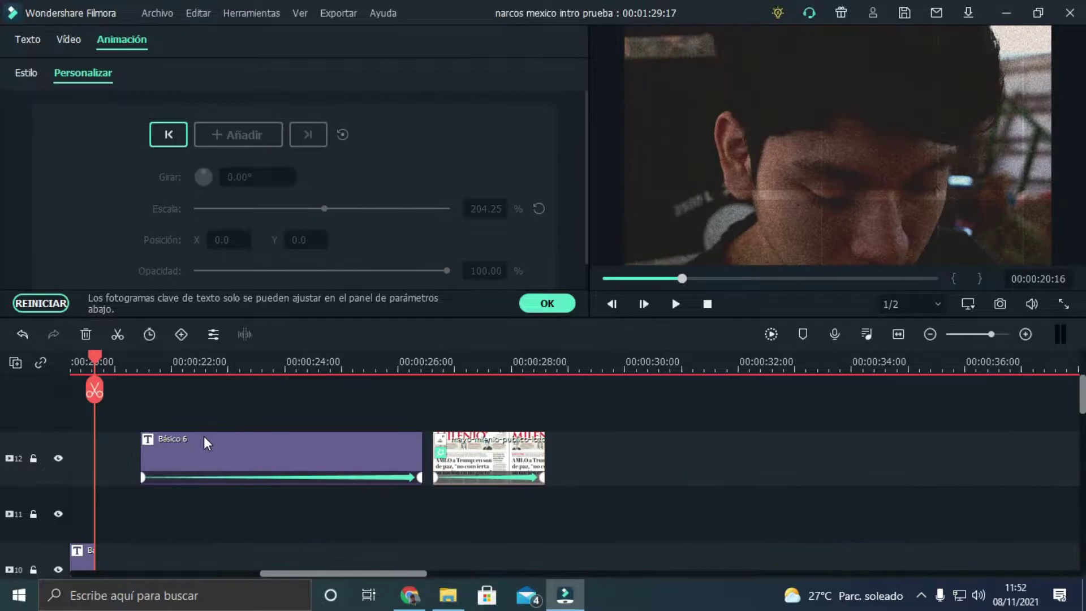
# - Move the end keyframe of the second Básico 6 title on track 12 earlier to 00:00:25:21
pyautogui.click(203, 437)
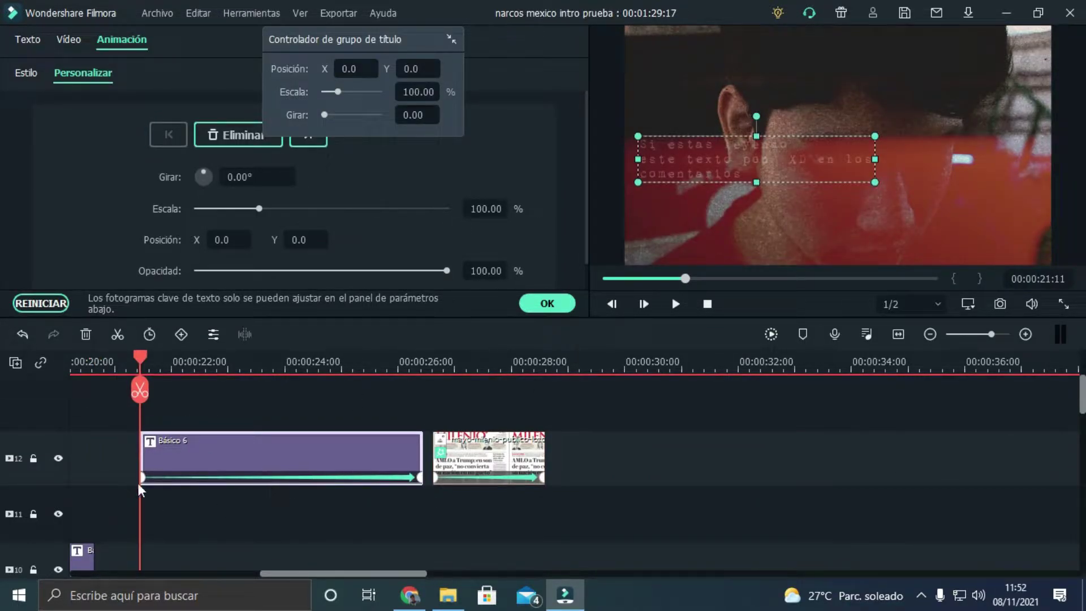
pyautogui.moveTo(421, 477); pyautogui.dragTo(390, 478)
pyautogui.click(389, 479)
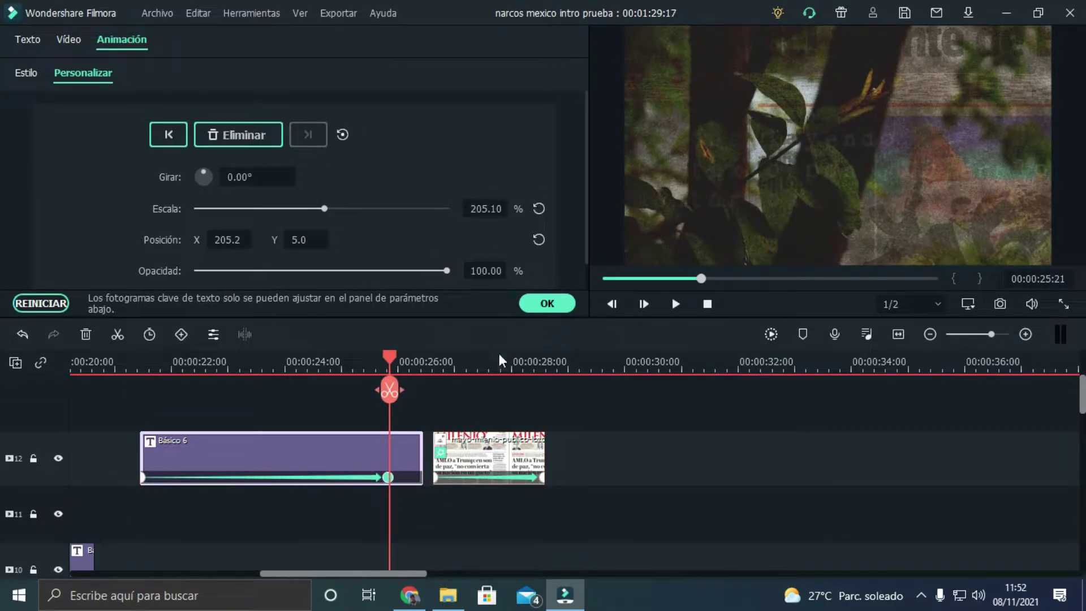
# - Return the end keyframe of the second Básico 6 title to the clip's end and review the title's text and video settings
pyautogui.click(388, 478)
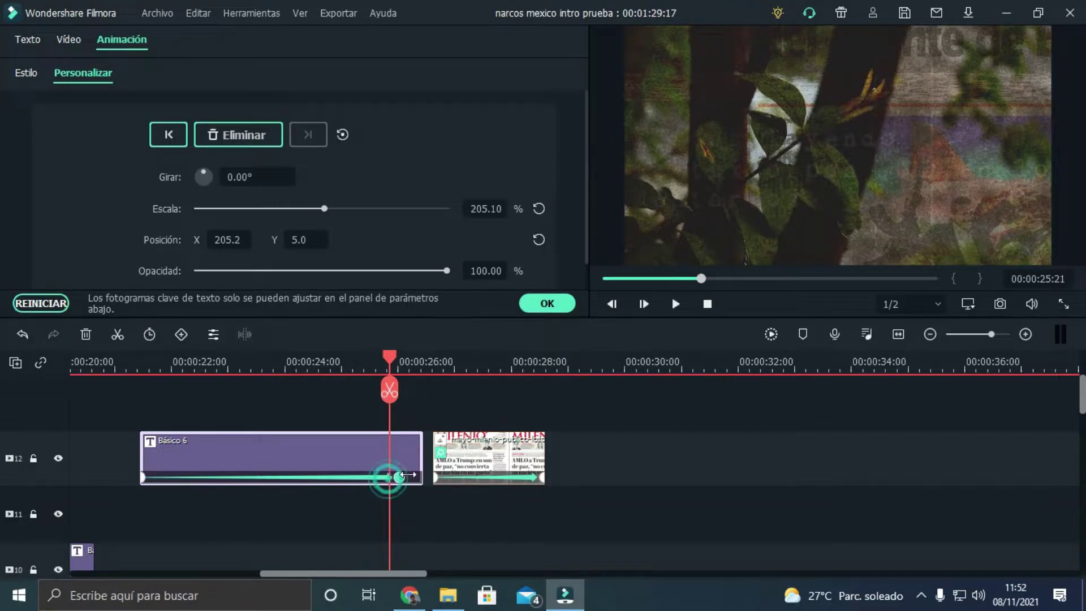
pyautogui.click(436, 462)
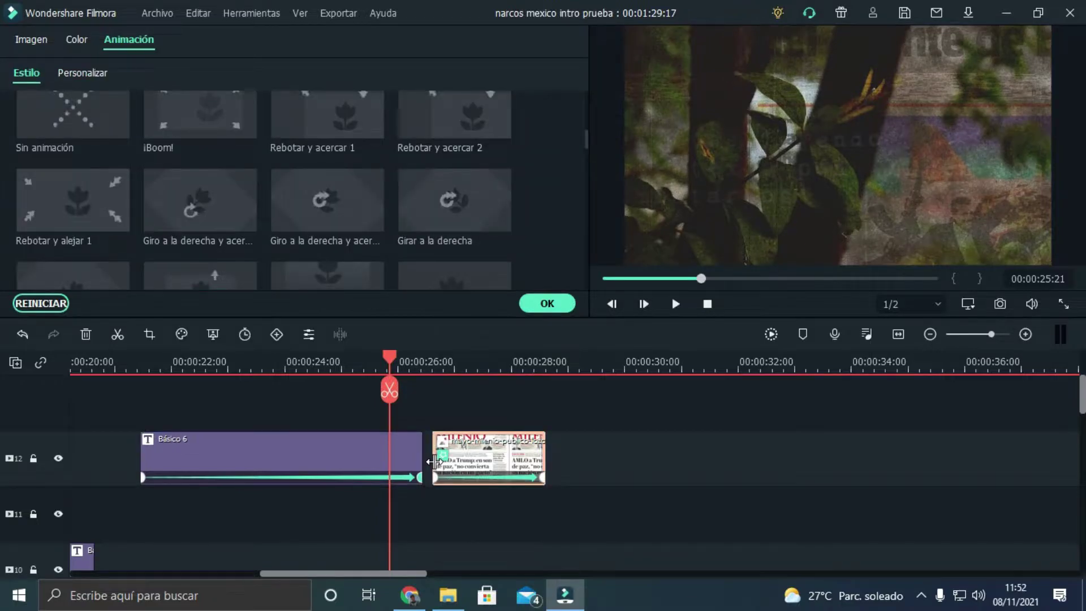
pyautogui.click(316, 452)
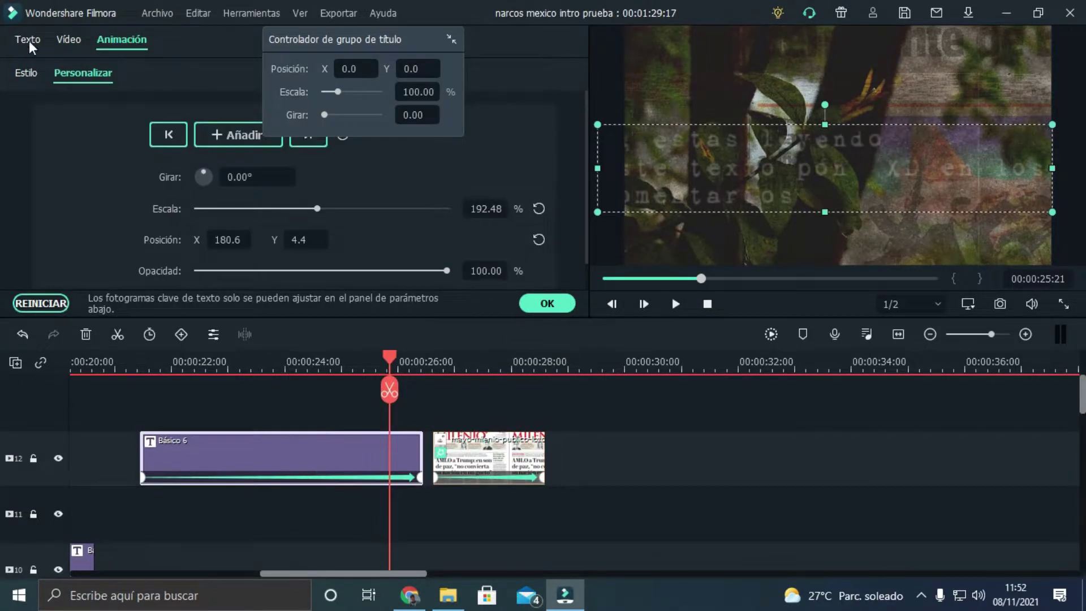
pyautogui.click(28, 40)
pyautogui.click(75, 43)
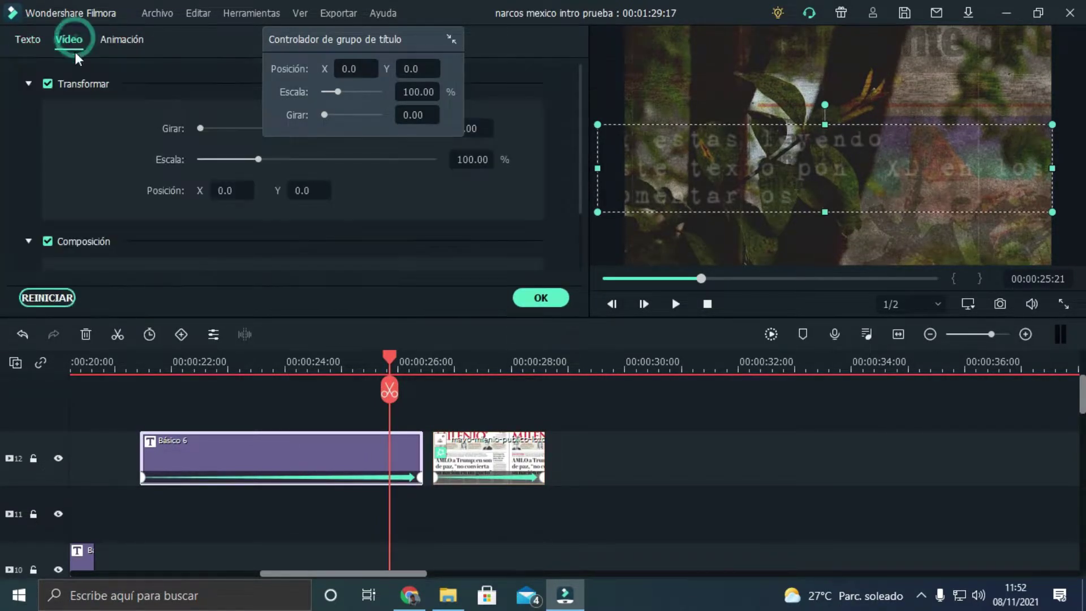
pyautogui.scroll(-2, 102, 195)
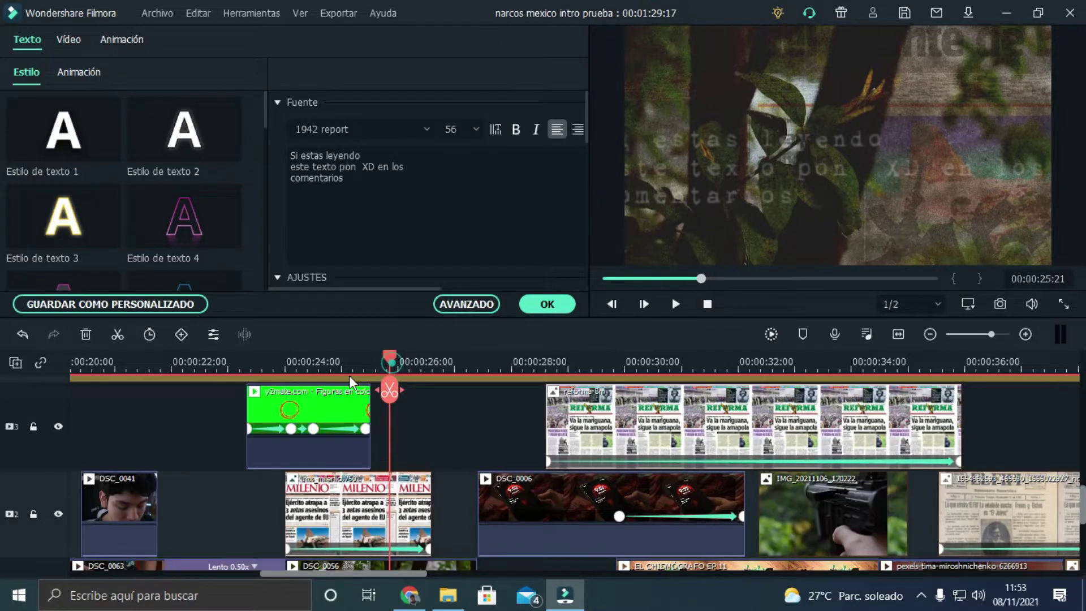
# - Review the custom animation keyframes of the green-screen circle on track 3 and scrub through its movement to 00:00:25:09
pyautogui.click(232, 423)
pyautogui.click(287, 411)
pyautogui.click(287, 411)
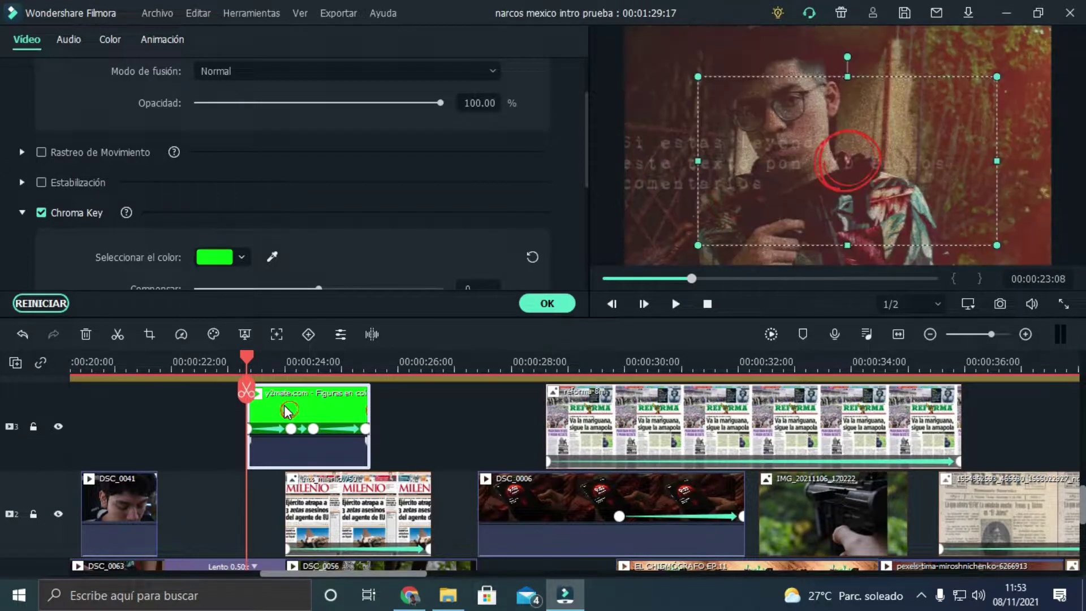
pyautogui.click(285, 391)
pyautogui.click(290, 429)
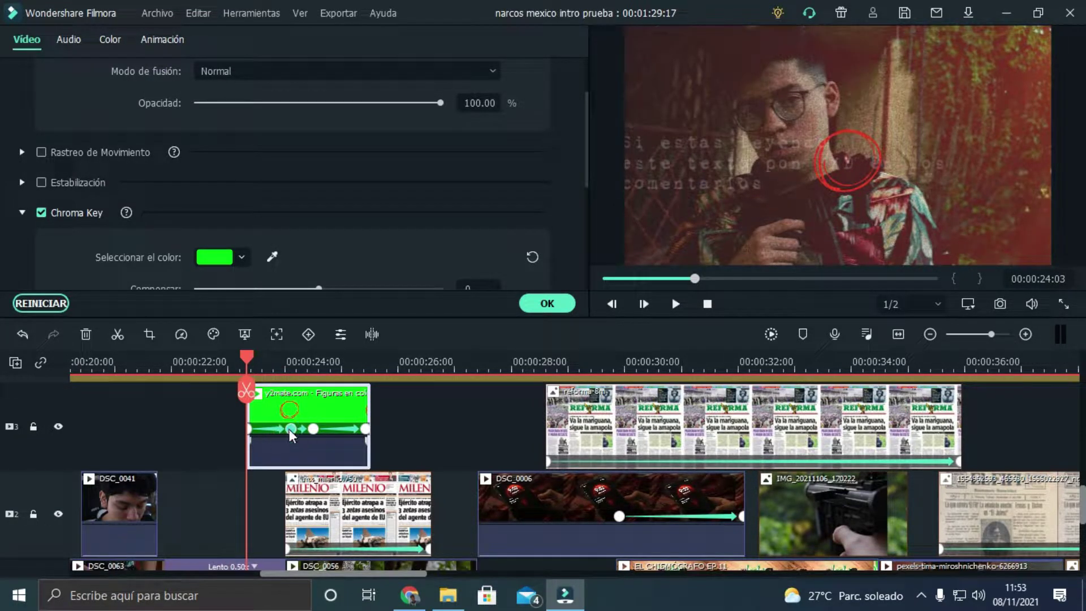
pyautogui.moveTo(287, 360); pyautogui.dragTo(347, 364)
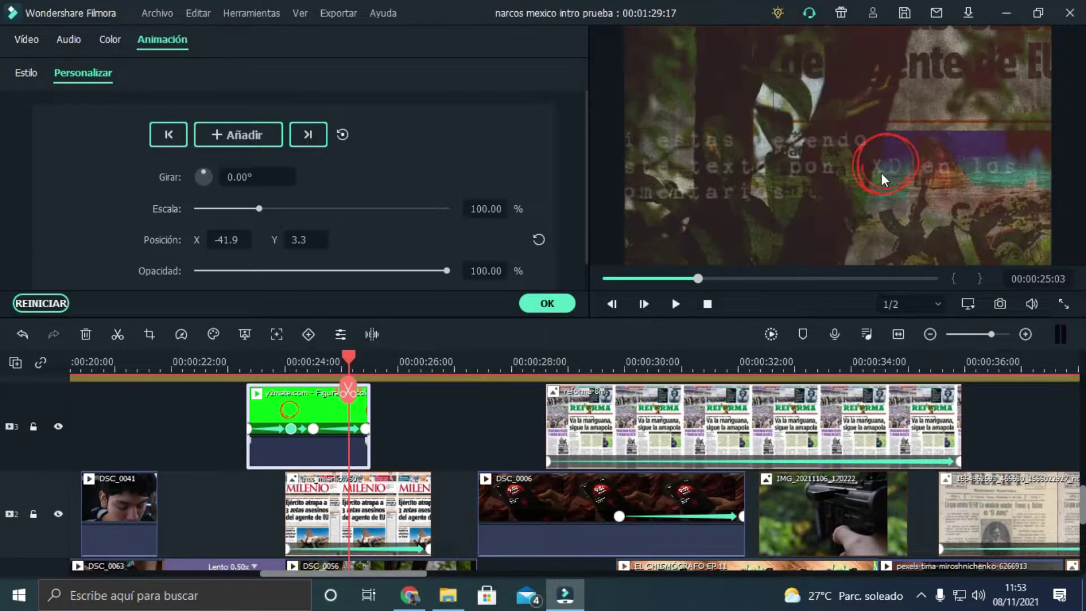
pyautogui.click(361, 366)
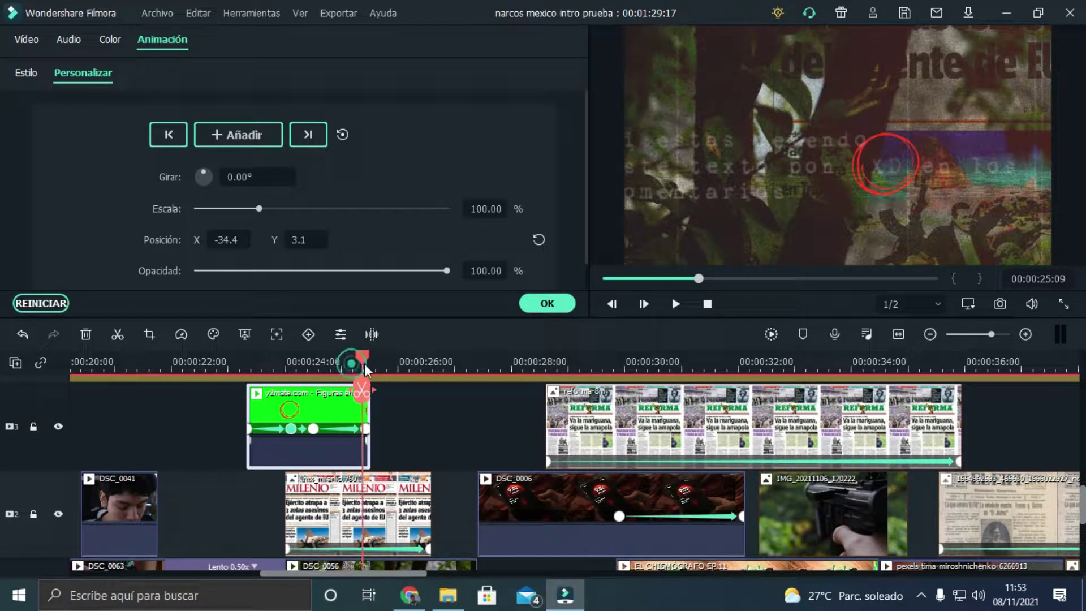
pyautogui.click(365, 367)
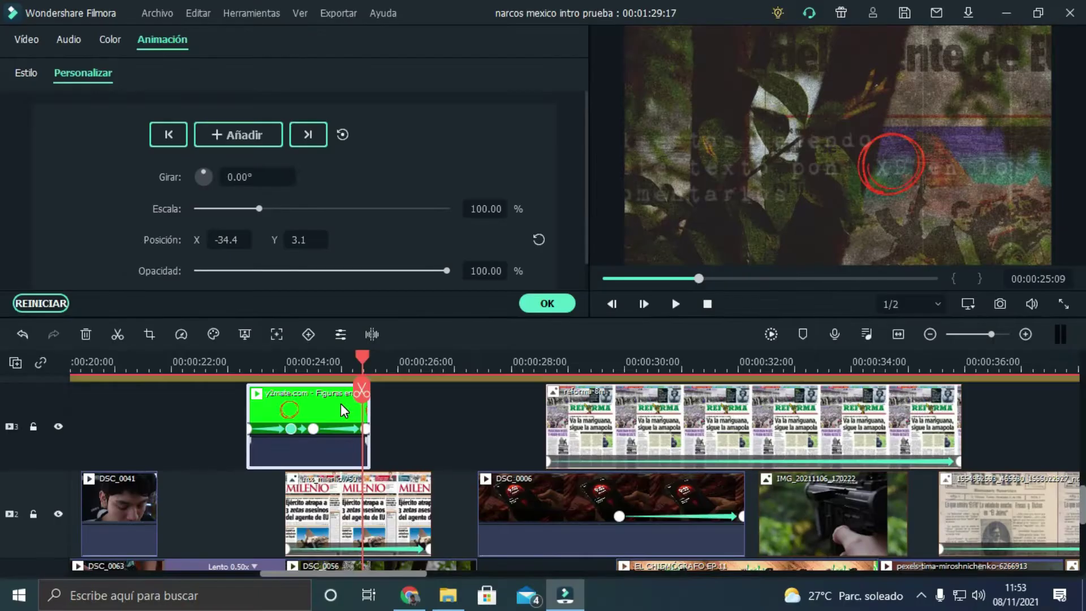
# - Check the Multiplicar blend mode of the Milenio newspaper image on track 2 and slightly reduce the image's scale
pyautogui.scroll(-1, 317, 427)
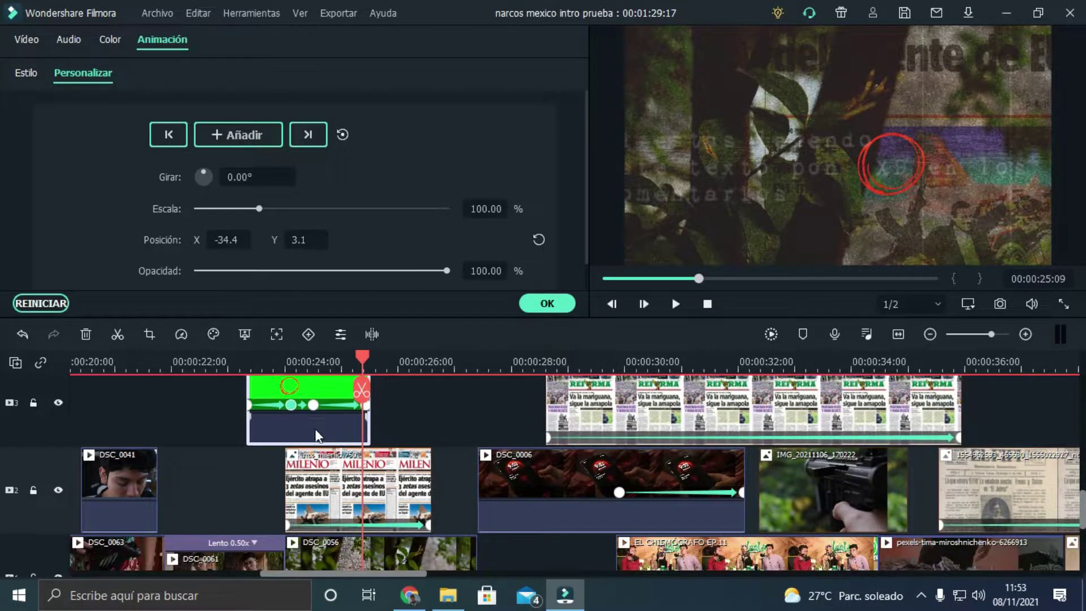
pyautogui.click(338, 490)
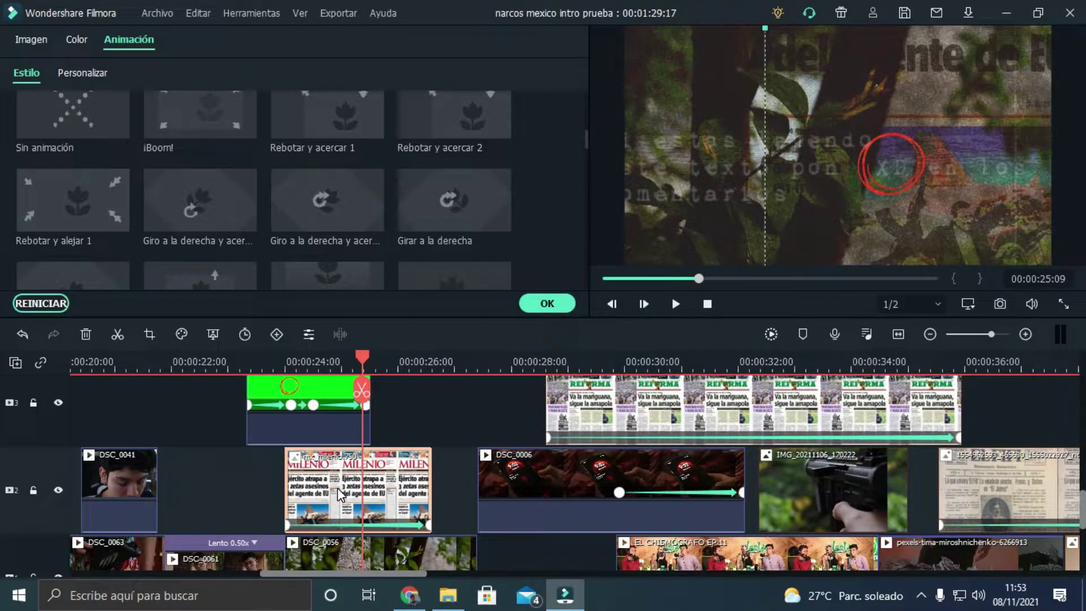
pyautogui.moveTo(362, 356); pyautogui.dragTo(315, 367)
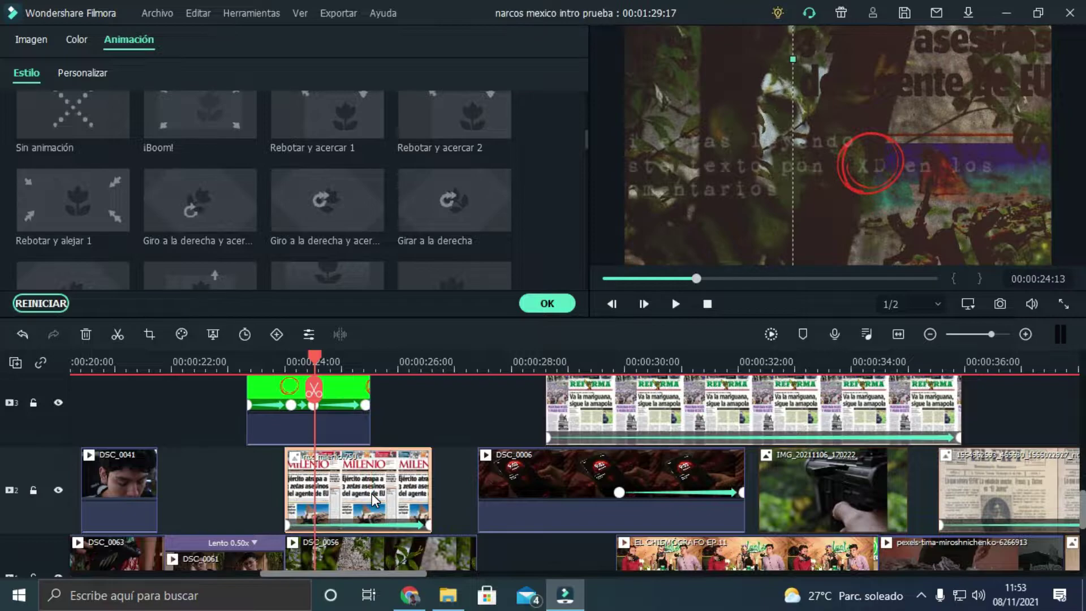
pyautogui.click(31, 40)
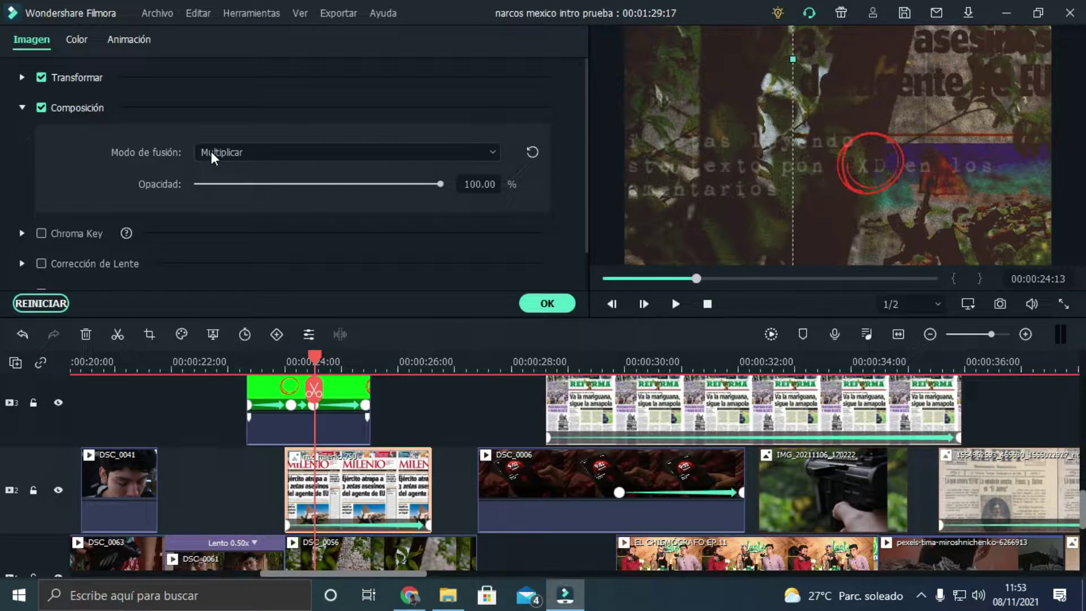
pyautogui.click(231, 153)
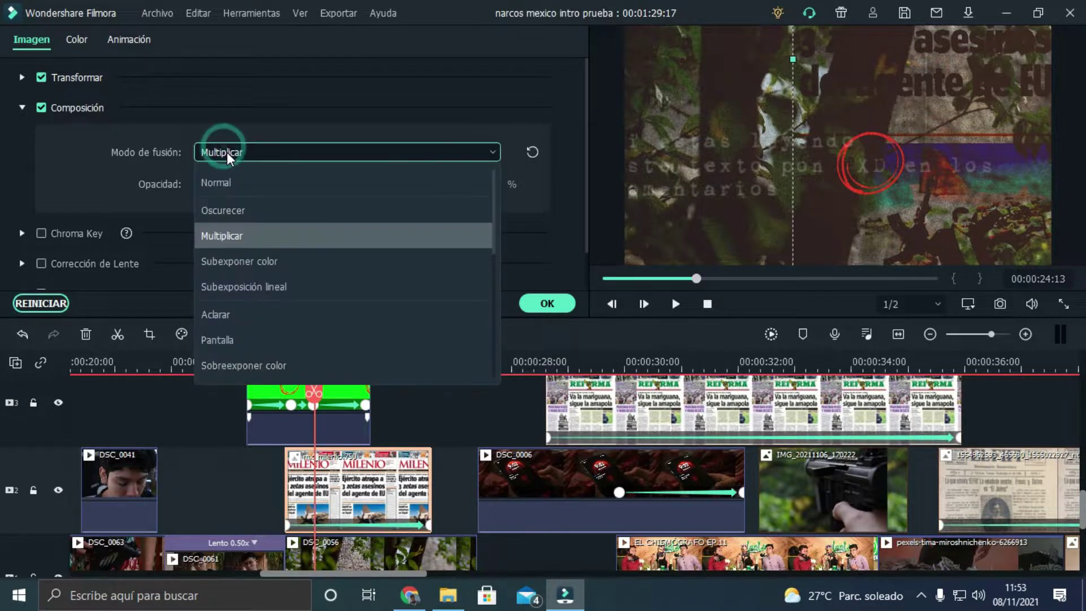
pyautogui.click(226, 152)
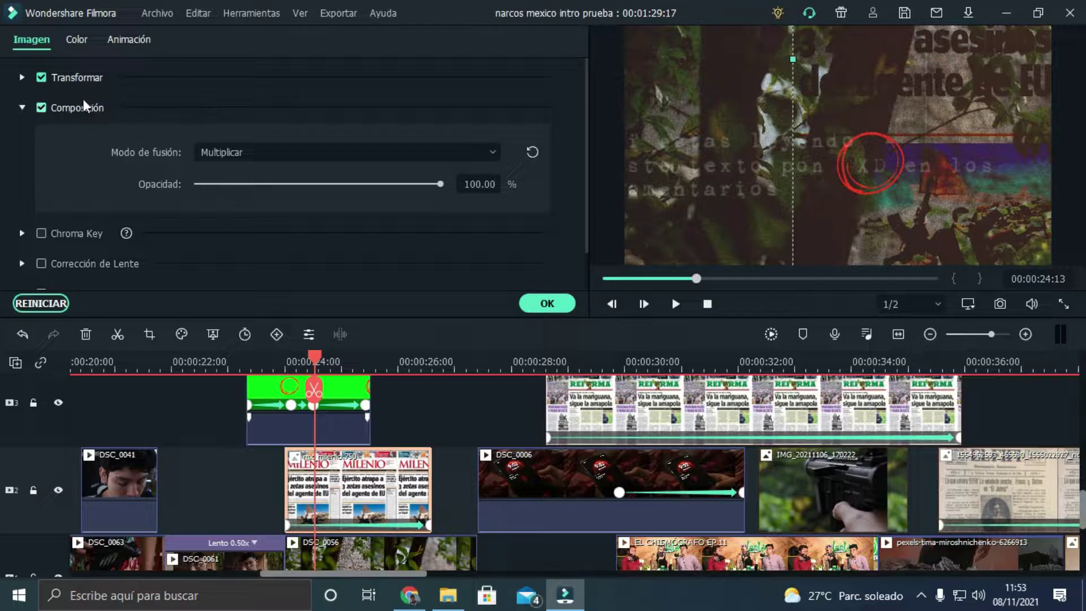
pyautogui.click(22, 78)
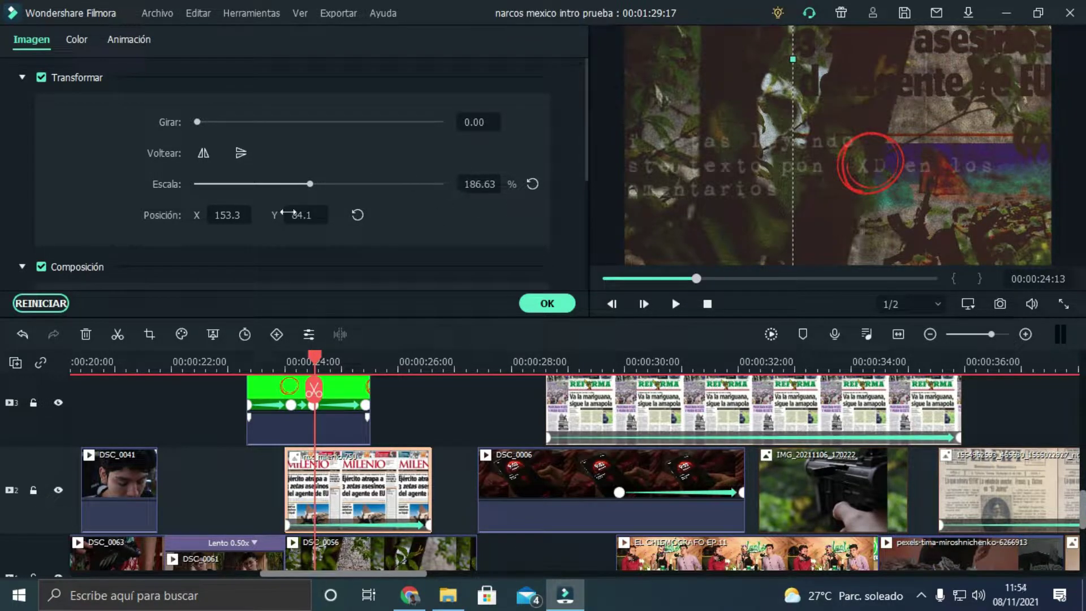
pyautogui.moveTo(311, 184)
pyautogui.mouseDown()
pyautogui.moveTo(335, 185)
pyautogui.moveTo(306, 184)
pyautogui.mouseUp()
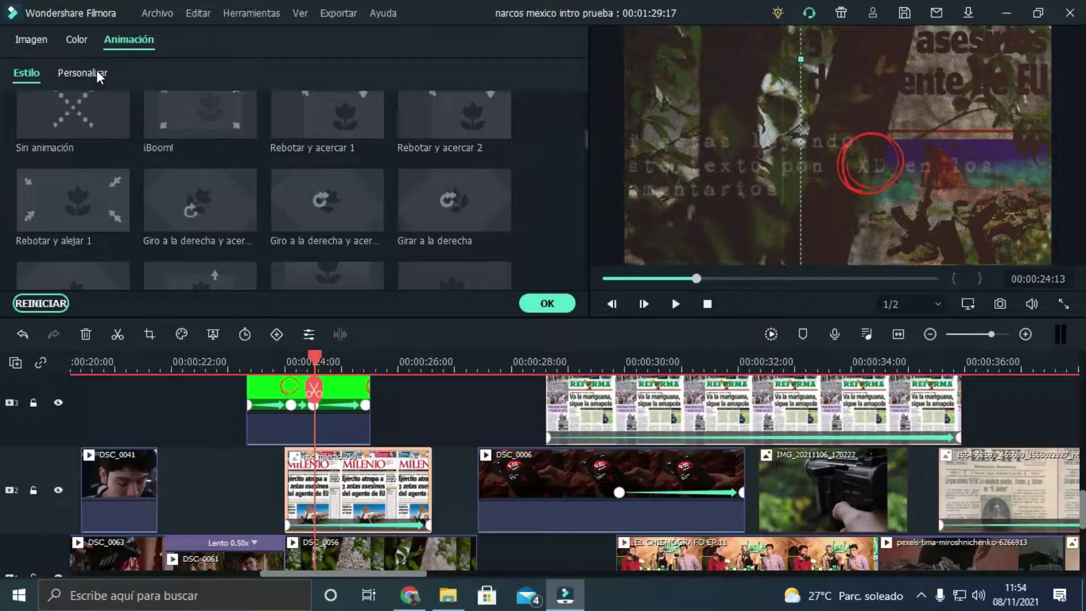
# - Try moving the newspaper image's start keyframe to 00:00:24:07 and its end keyframe earlier, and return both to the clip's edges
pyautogui.click(98, 72)
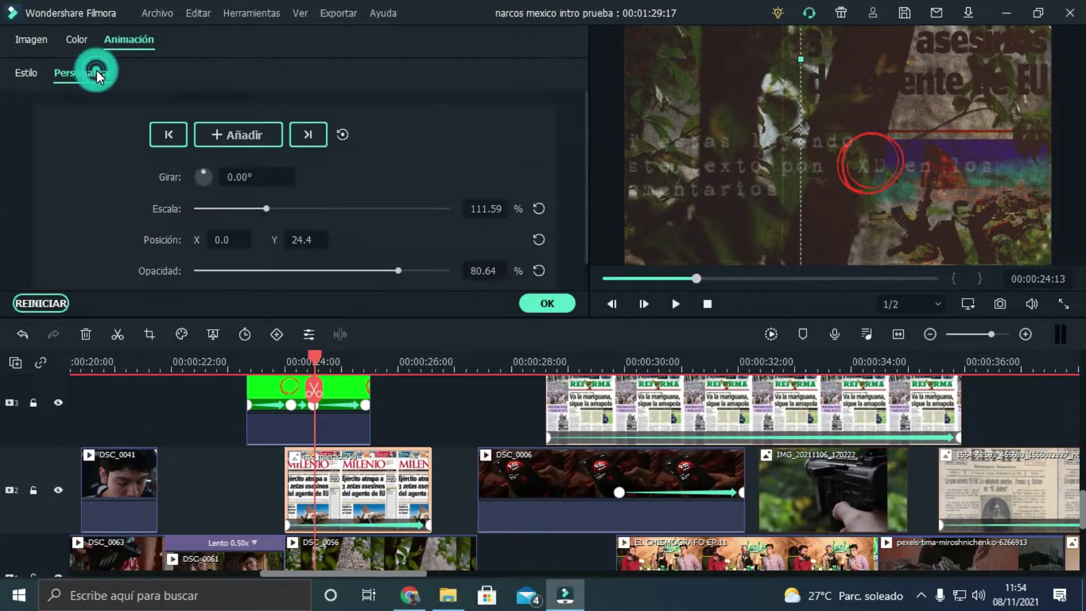
pyautogui.click(290, 525)
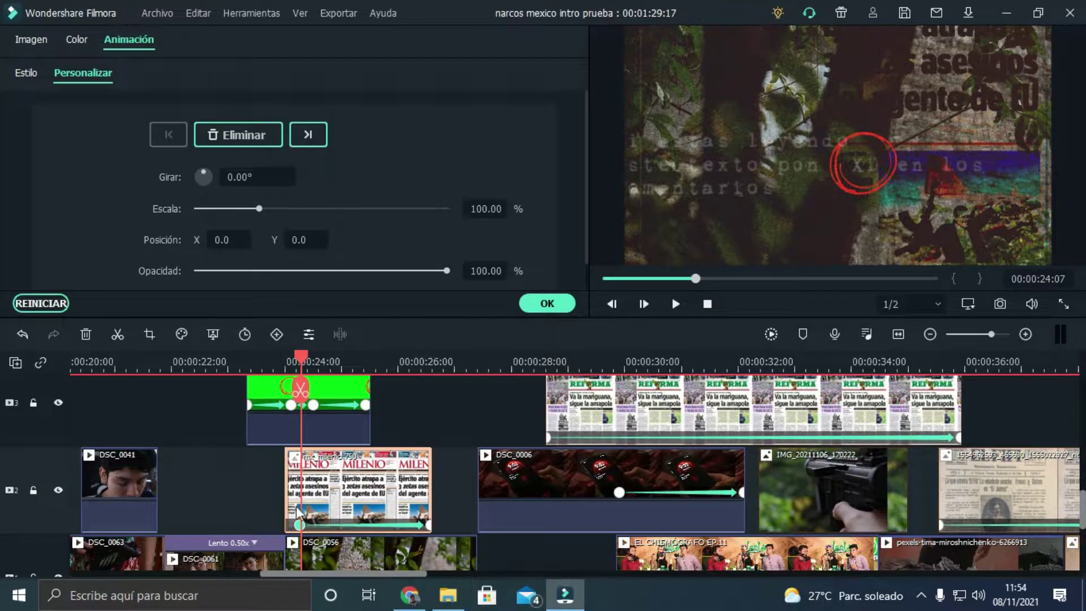
pyautogui.click(433, 531)
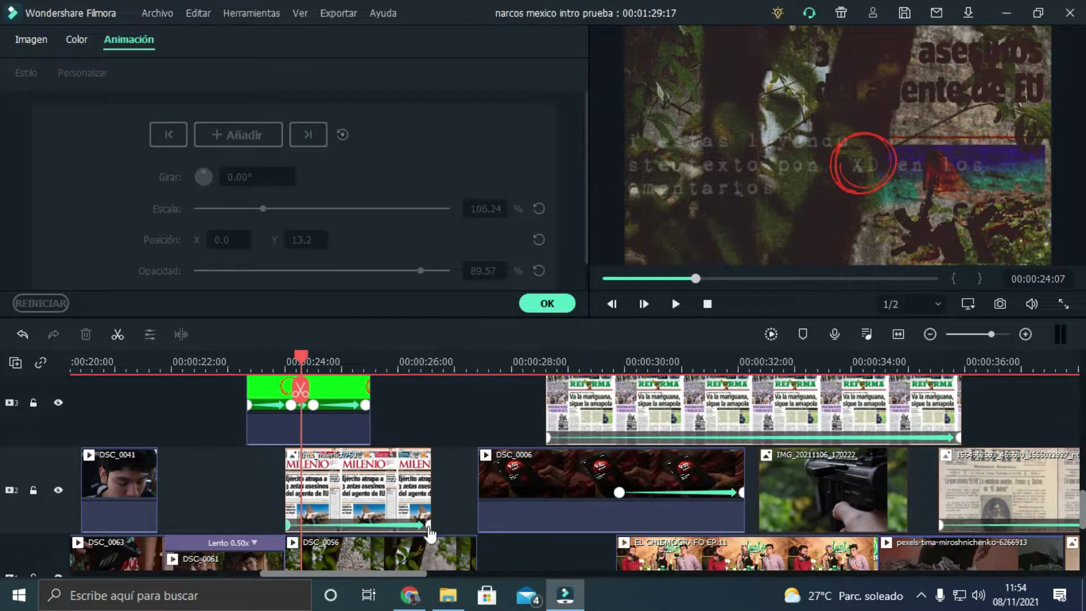
pyautogui.click(428, 525)
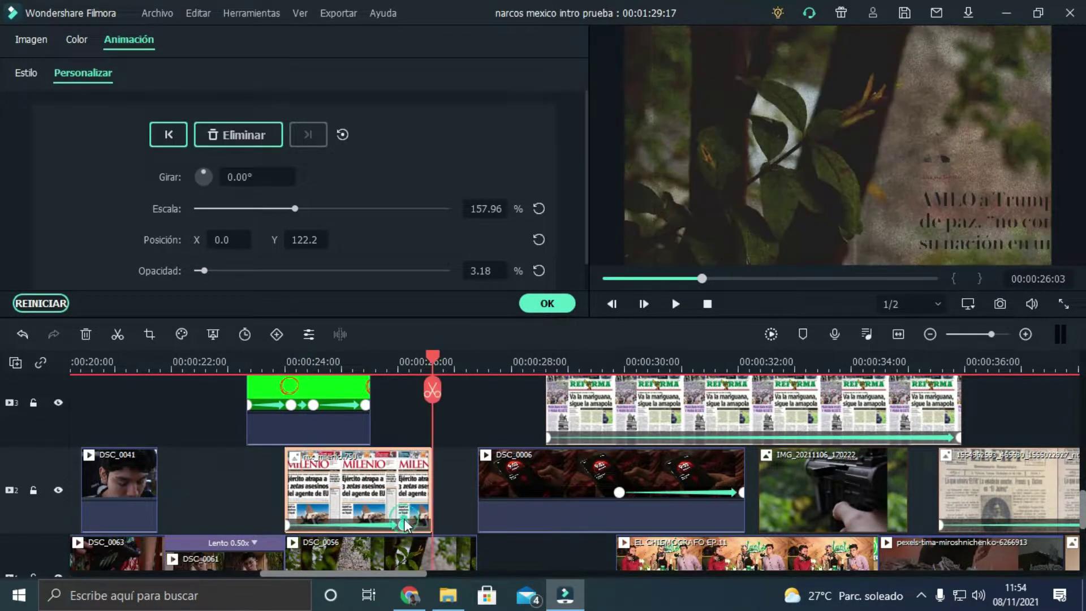
pyautogui.click(404, 519)
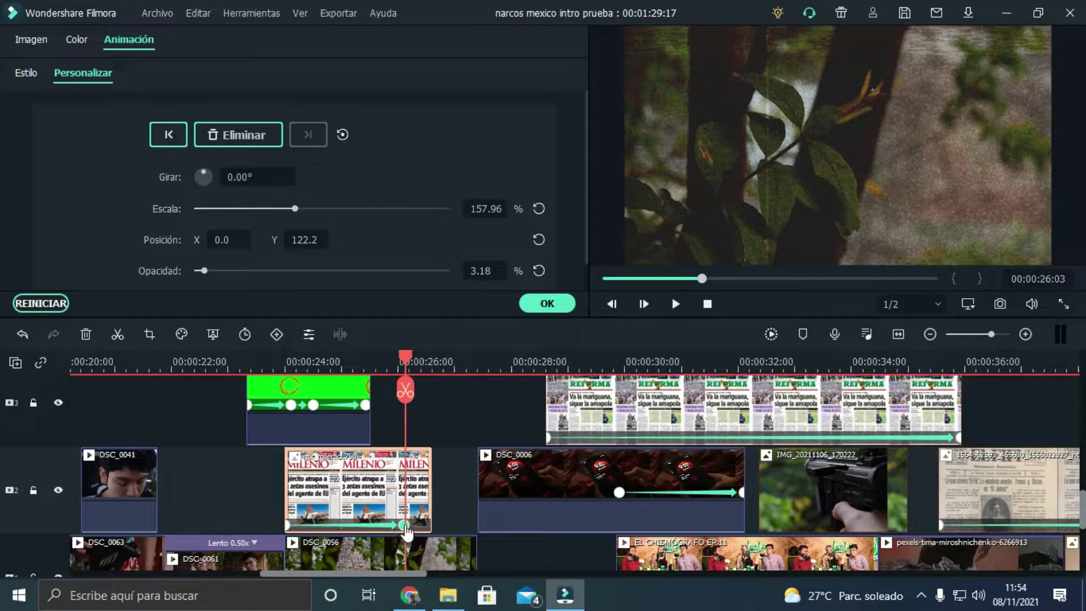
pyautogui.click(439, 520)
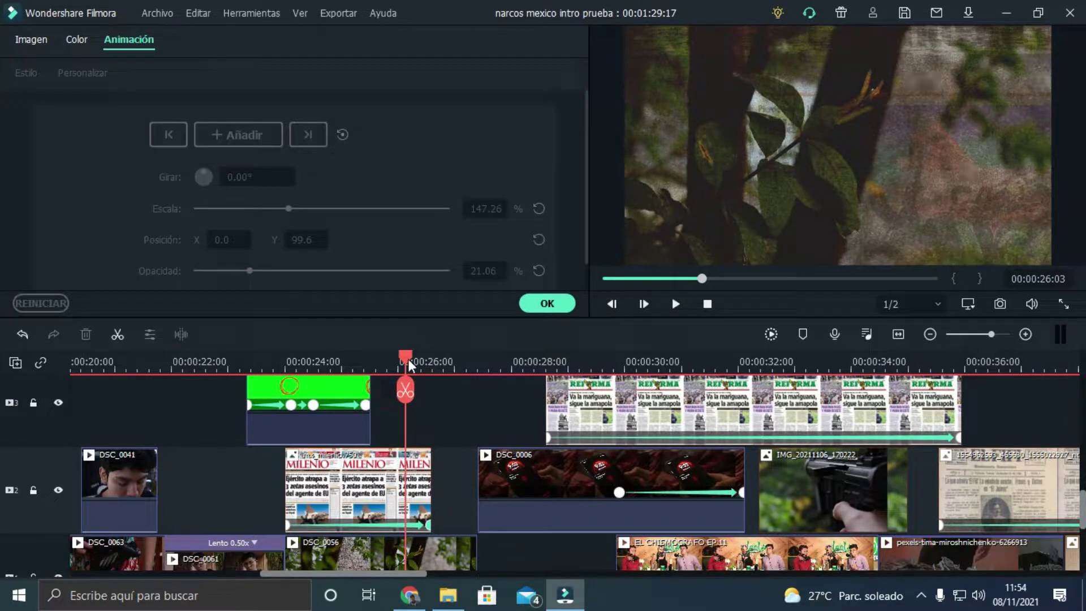
pyautogui.moveTo(405, 359); pyautogui.dragTo(337, 362)
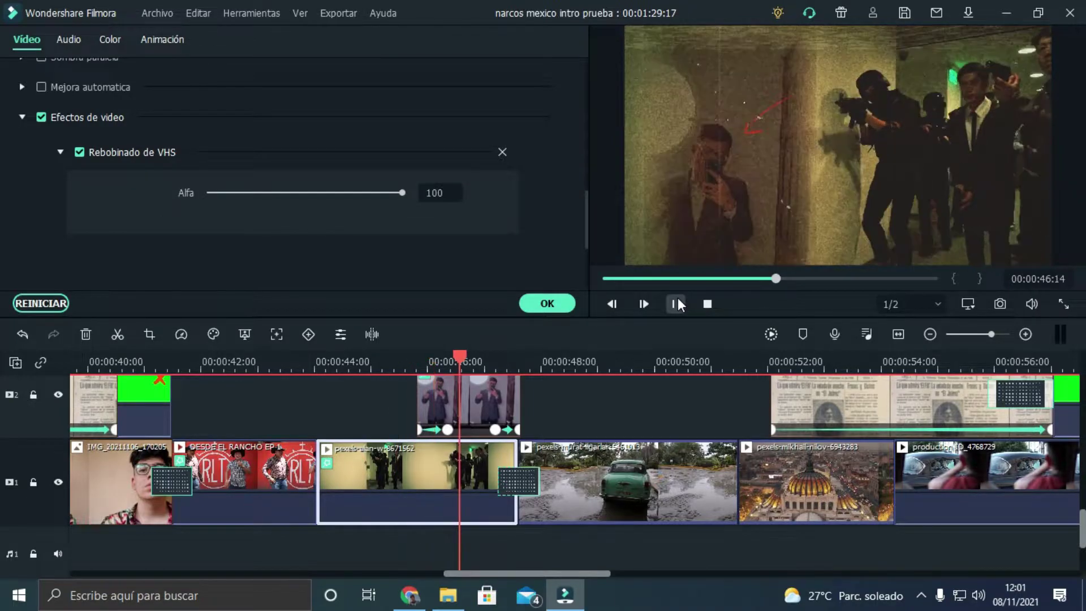
# - Play the section with the overlaid photo around 00:00:46, return to its beginning and select the Screenshot image on track 2
pyautogui.click(678, 303)
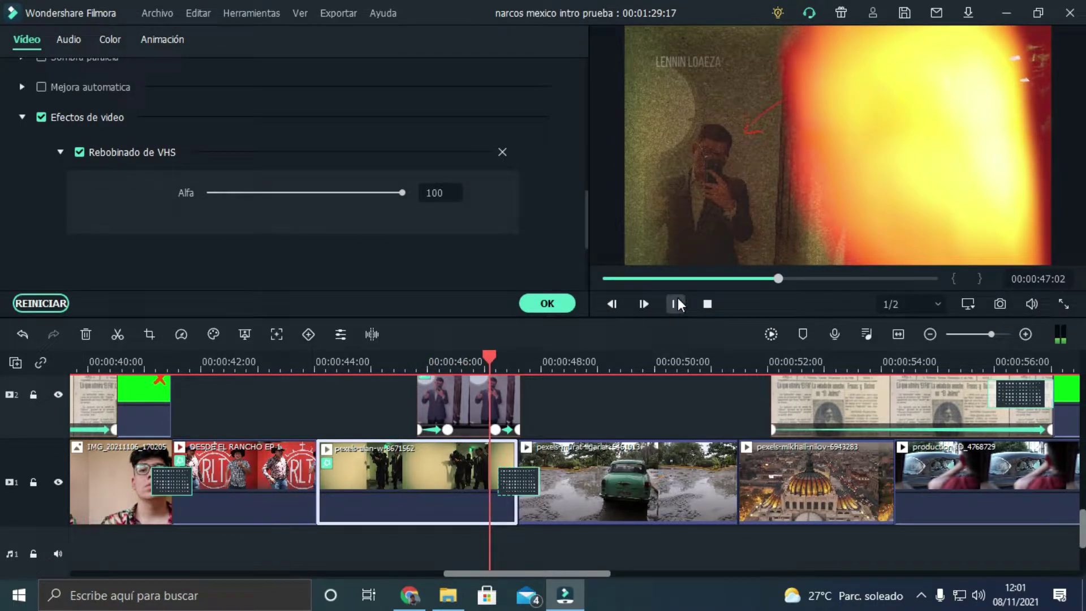
pyautogui.click(678, 304)
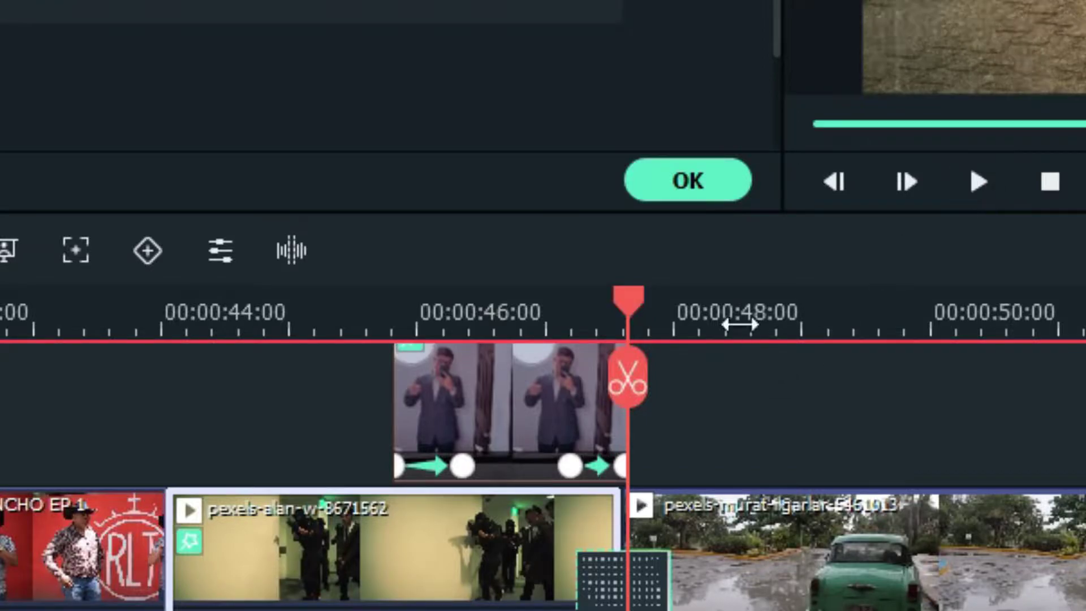
pyautogui.moveTo(614, 326); pyautogui.dragTo(416, 439)
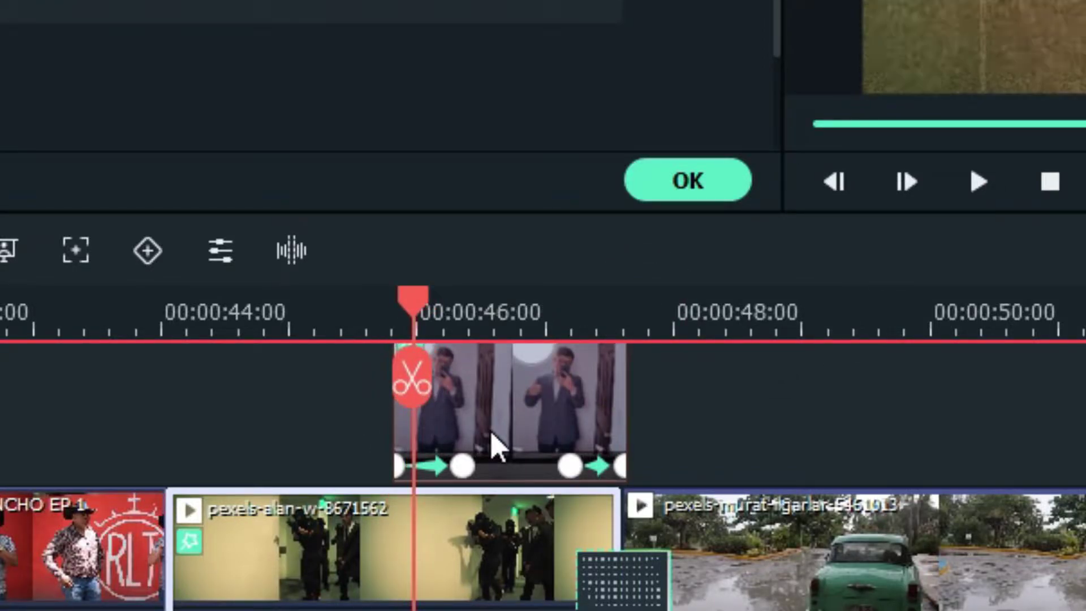
pyautogui.scroll(3, 487, 517)
pyautogui.click(487, 512)
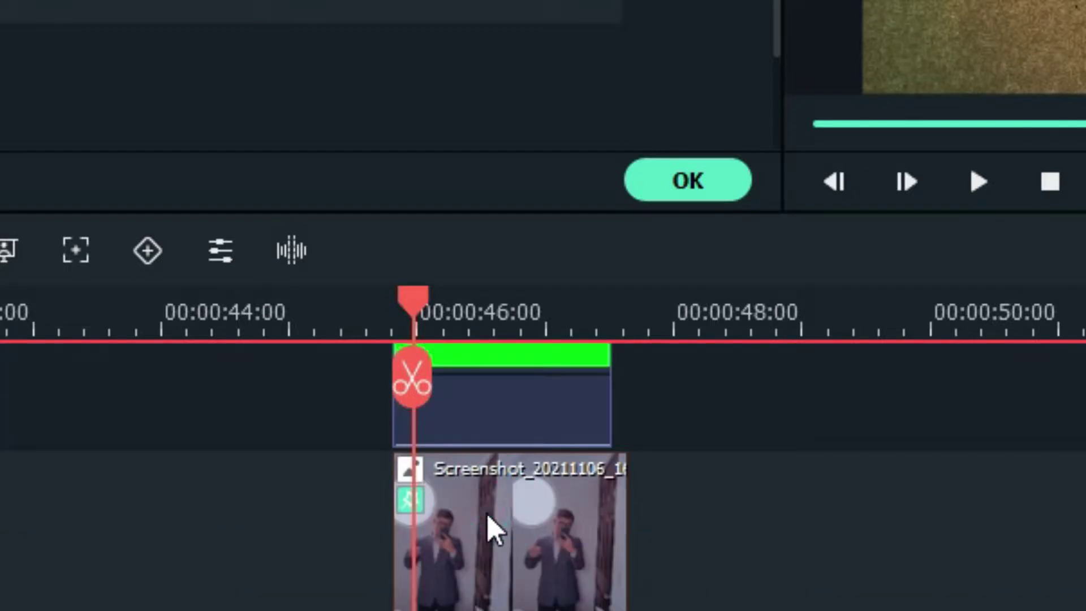
# - Examine the opacity at each of the four fade-in and fade-out keyframes of the Screenshot image on track 2
pyautogui.click(420, 501)
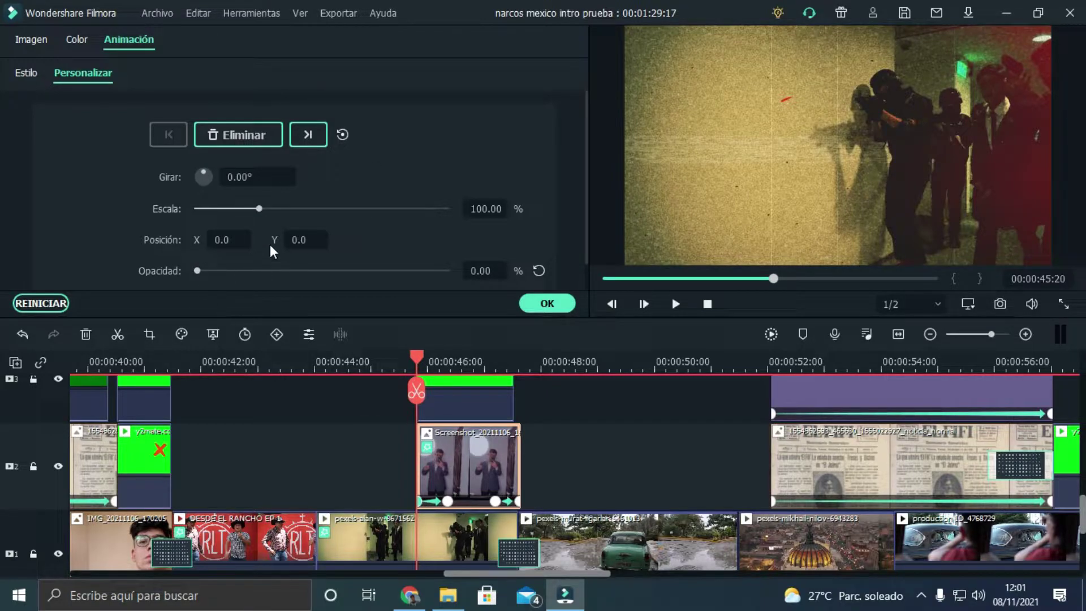
pyautogui.click(450, 501)
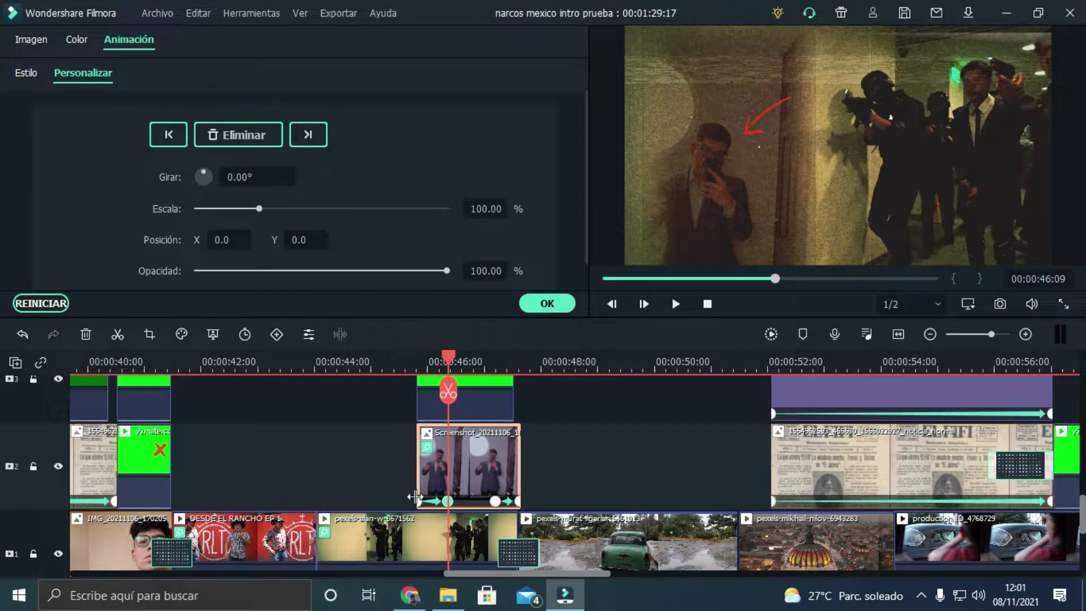
pyautogui.click(420, 501)
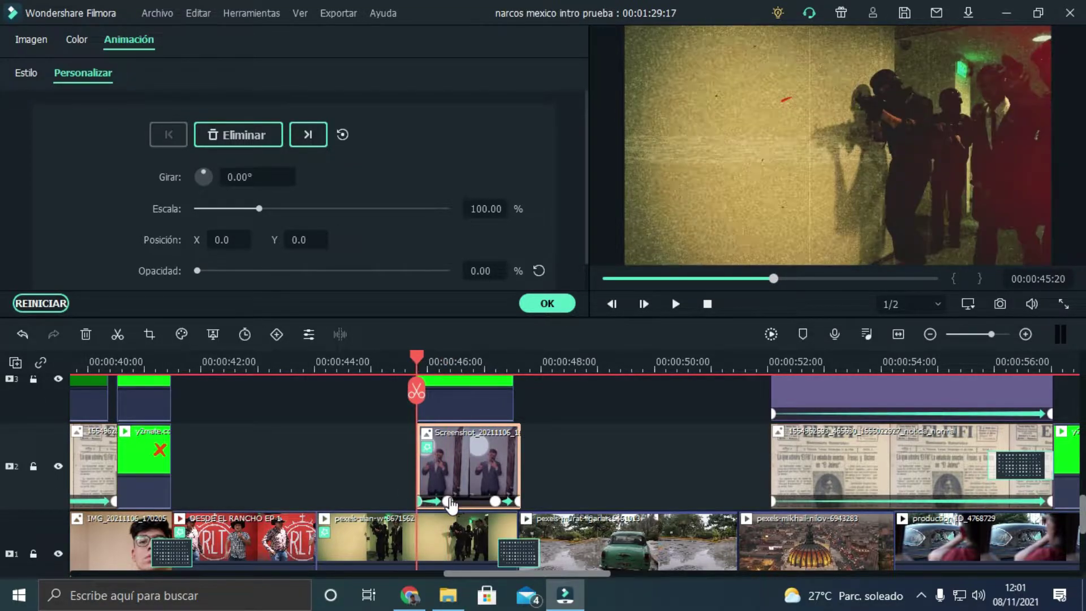
pyautogui.click(448, 501)
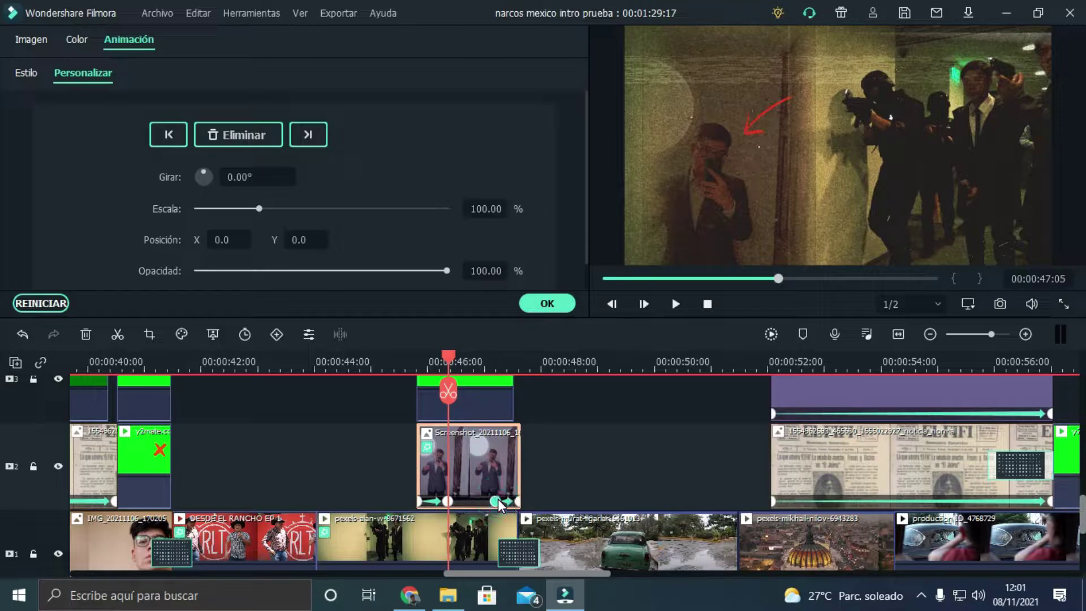
pyautogui.click(496, 501)
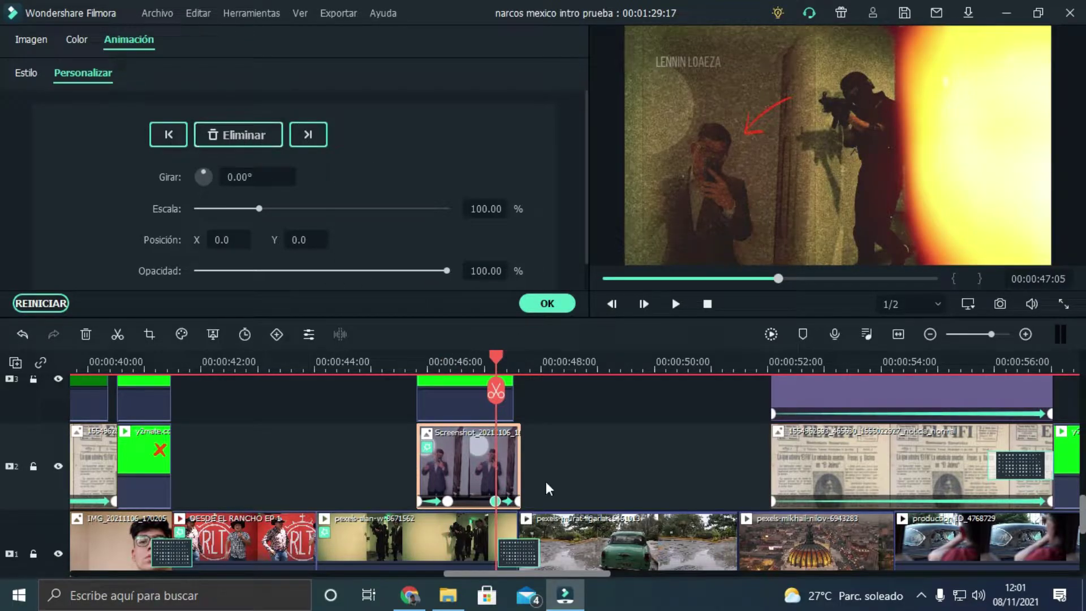
pyautogui.click(517, 502)
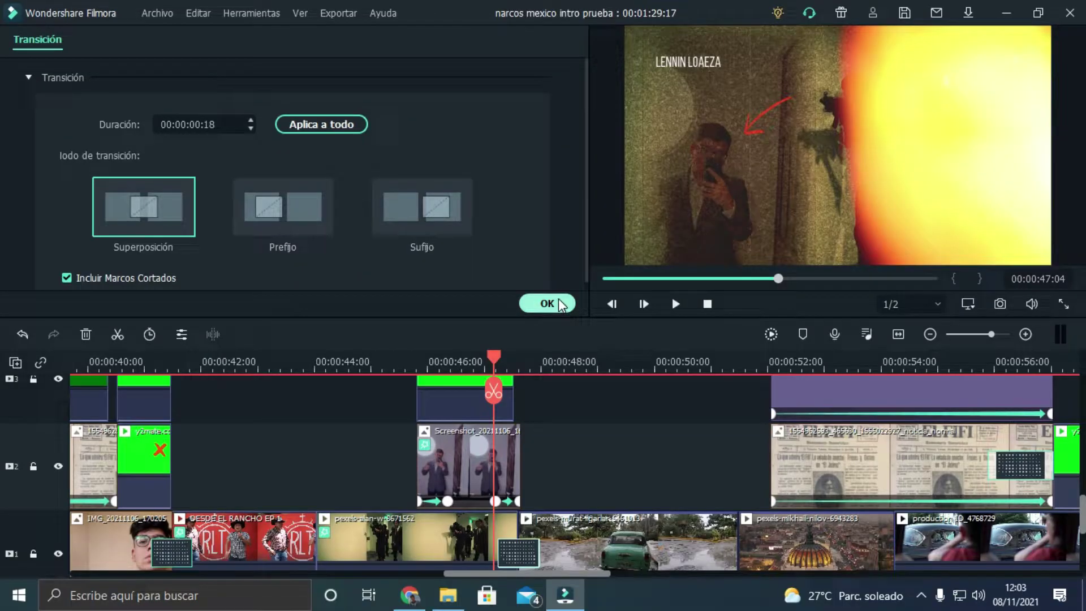
# - Apply the Disolver transition from the Básico category at the cut before the green car clip on track 1, around 00:00:47
pyautogui.click(547, 304)
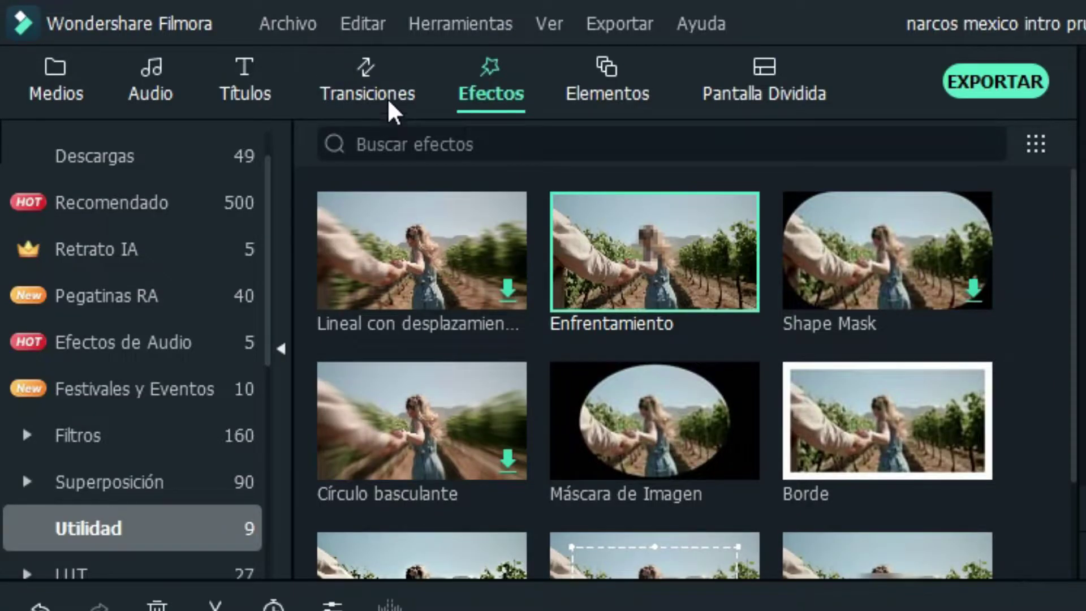
pyautogui.click(387, 98)
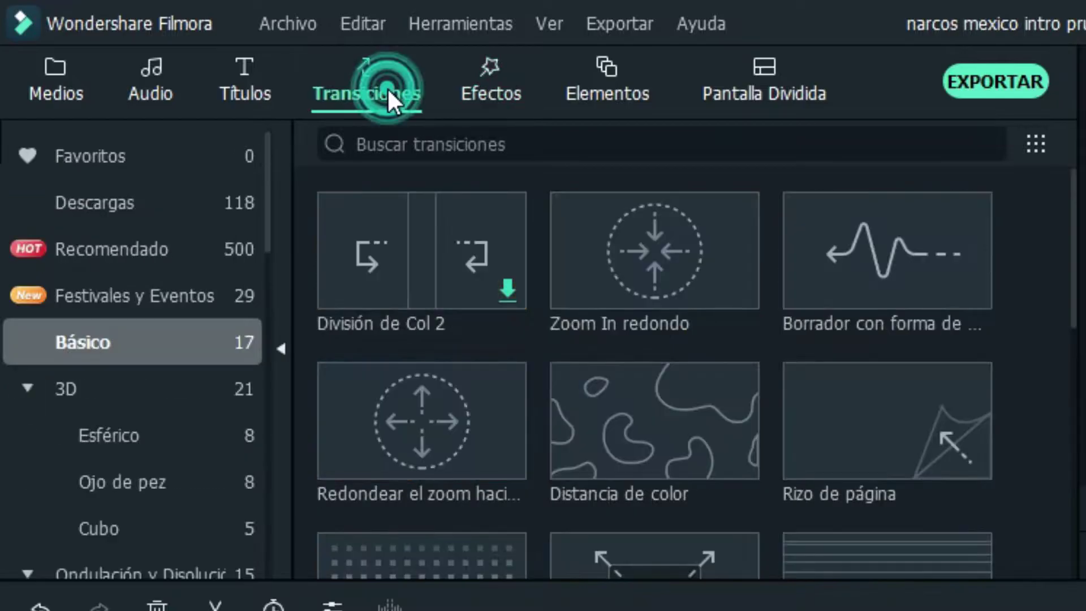
pyautogui.scroll(-5, 612, 517)
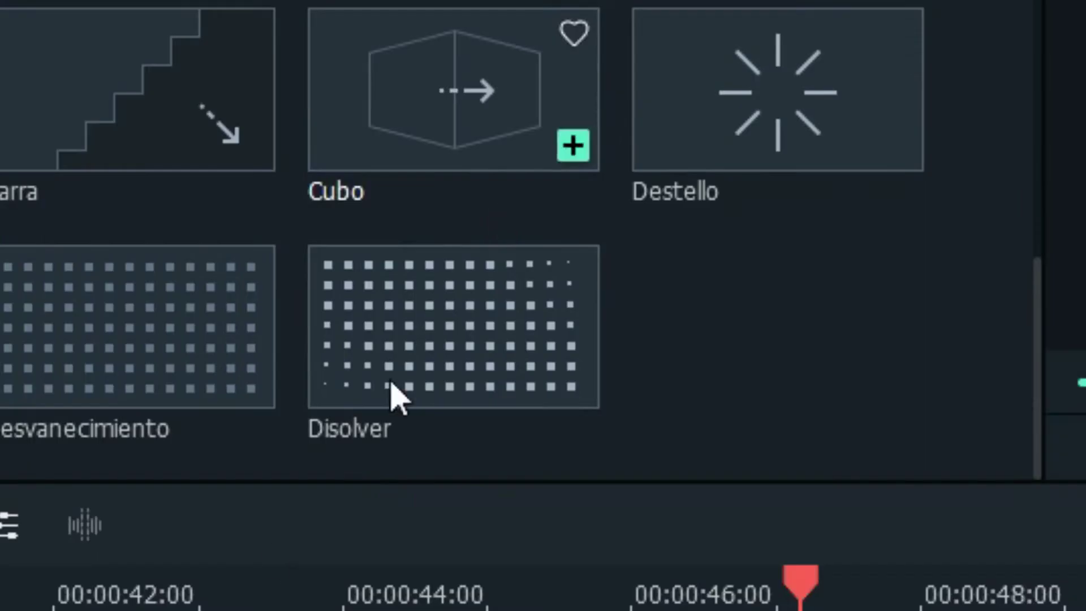
pyautogui.moveTo(396, 396); pyautogui.dragTo(871, 610)
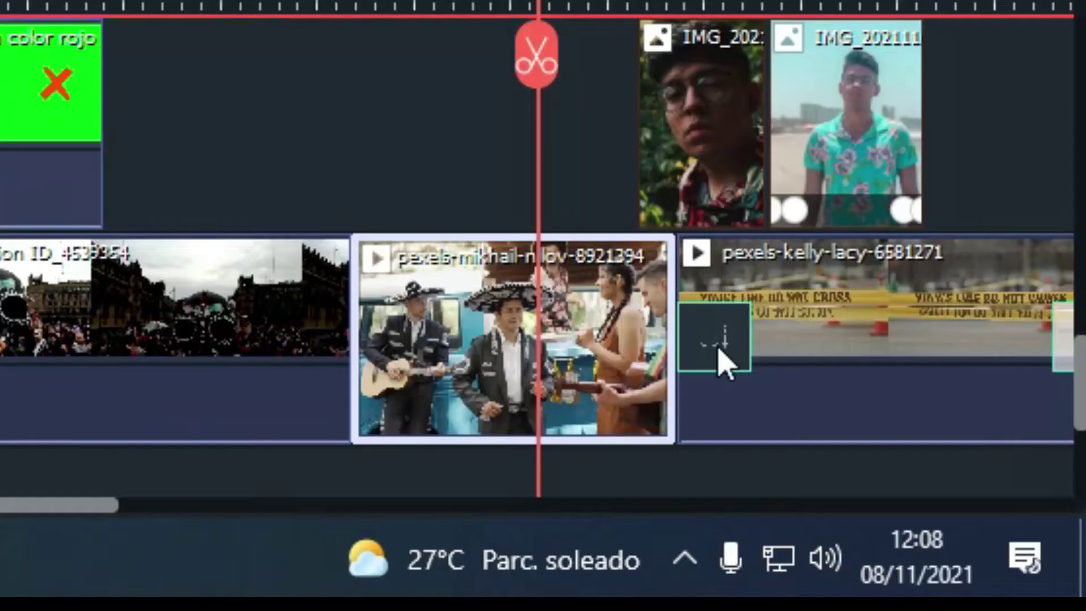
# - Check the transition before the police-tape clip on track 1 and preview Rodar simple 5 among the Simple speed-blur transitions
pyautogui.click(942, 514)
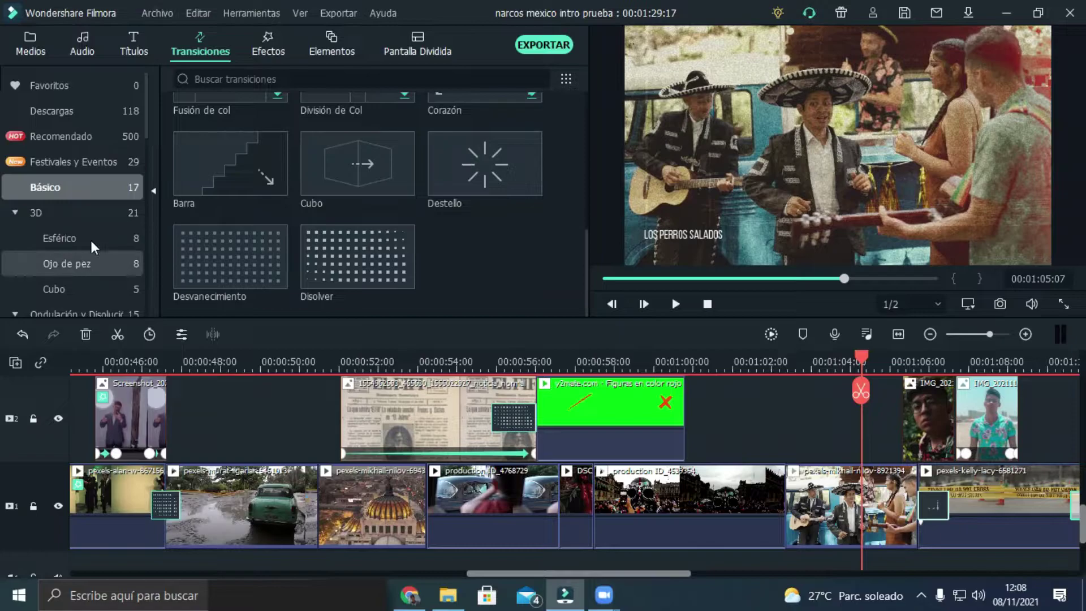
pyautogui.scroll(-2, 101, 198)
pyautogui.scroll(-3, 93, 261)
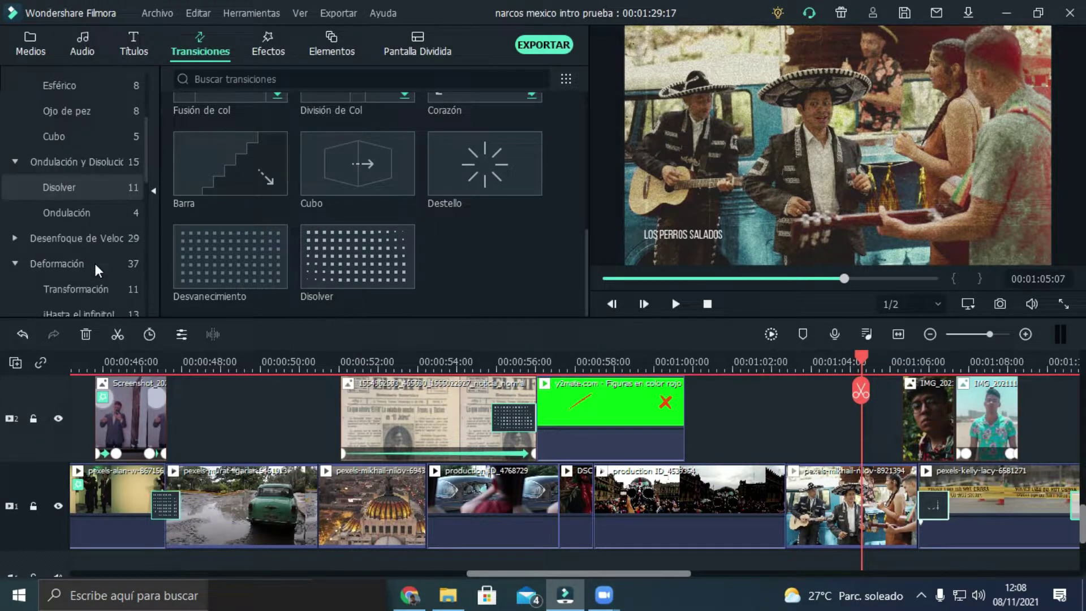
pyautogui.click(84, 240)
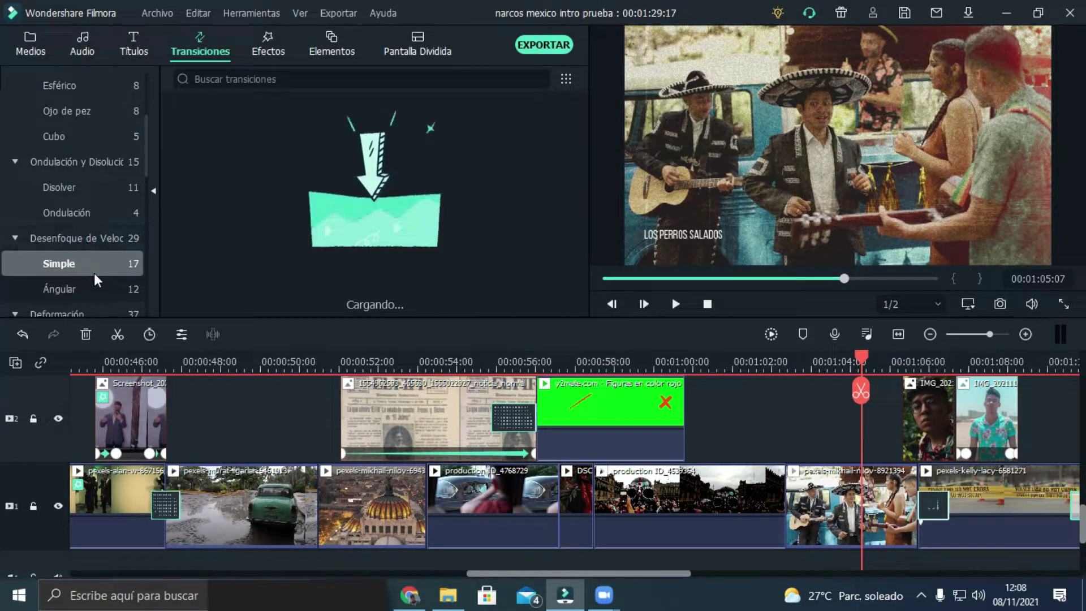
pyautogui.scroll(-3, 426, 174)
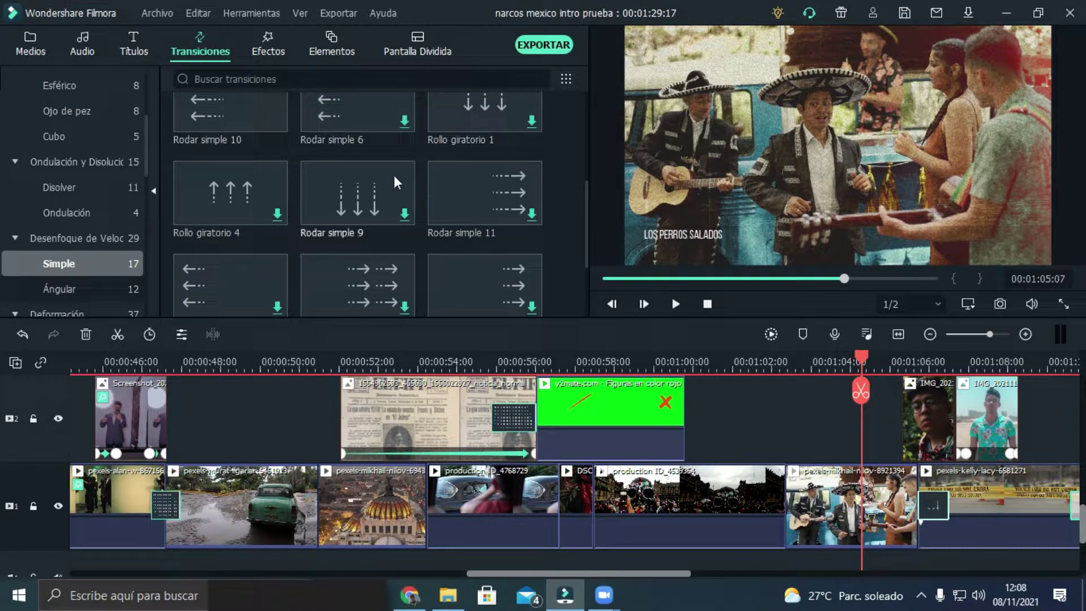
pyautogui.scroll(-5, 394, 175)
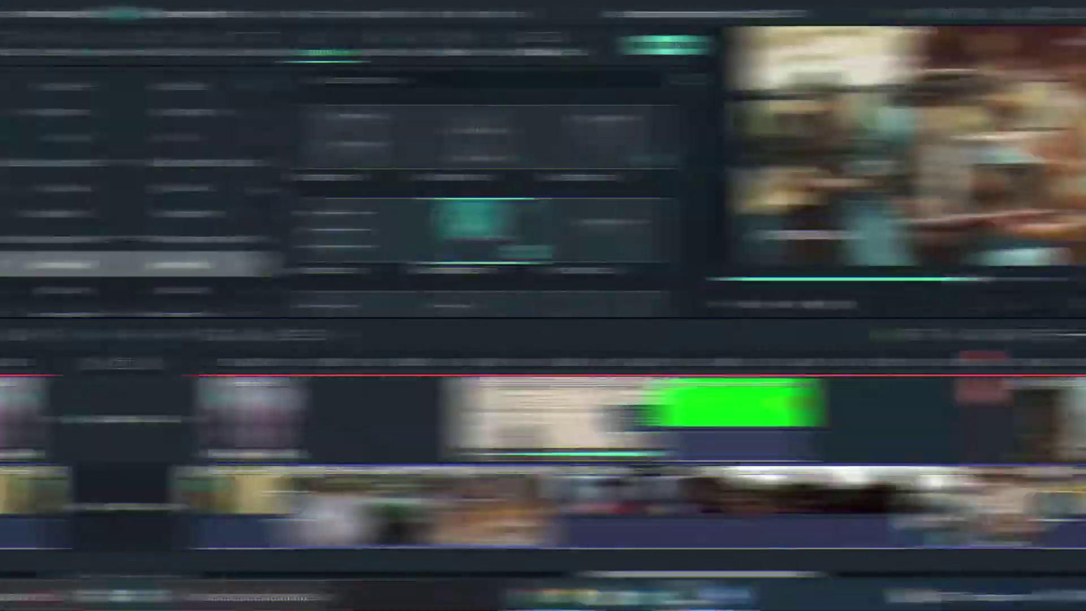
pyautogui.click(351, 223)
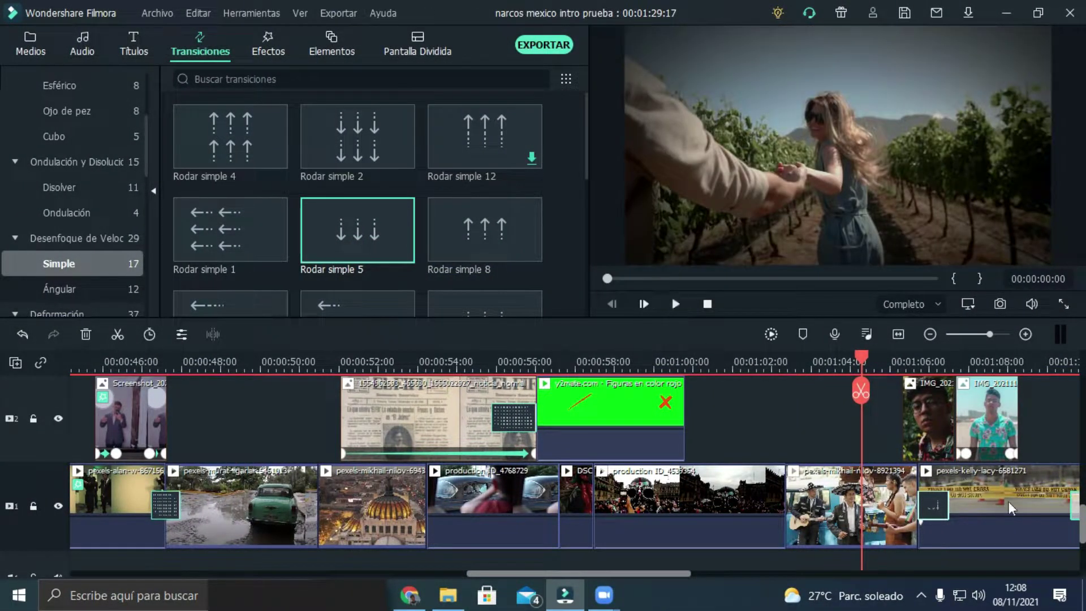
# - Open the first portrait photo on track 2 around 00:01:06 and play the section with the overlaid photos
pyautogui.scroll(3, 981, 484)
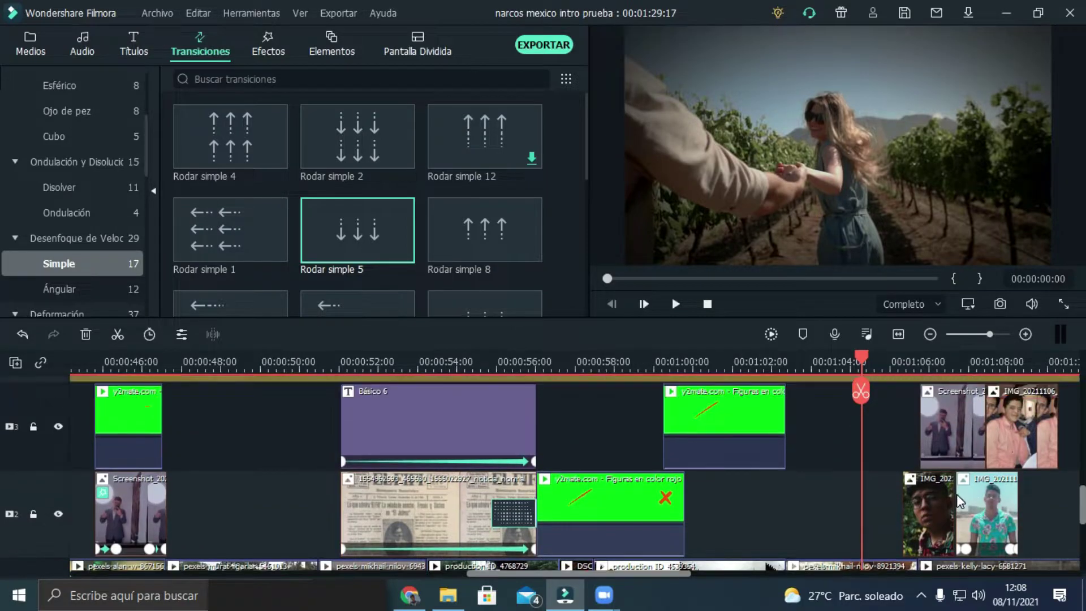
pyautogui.doubleClick(911, 521)
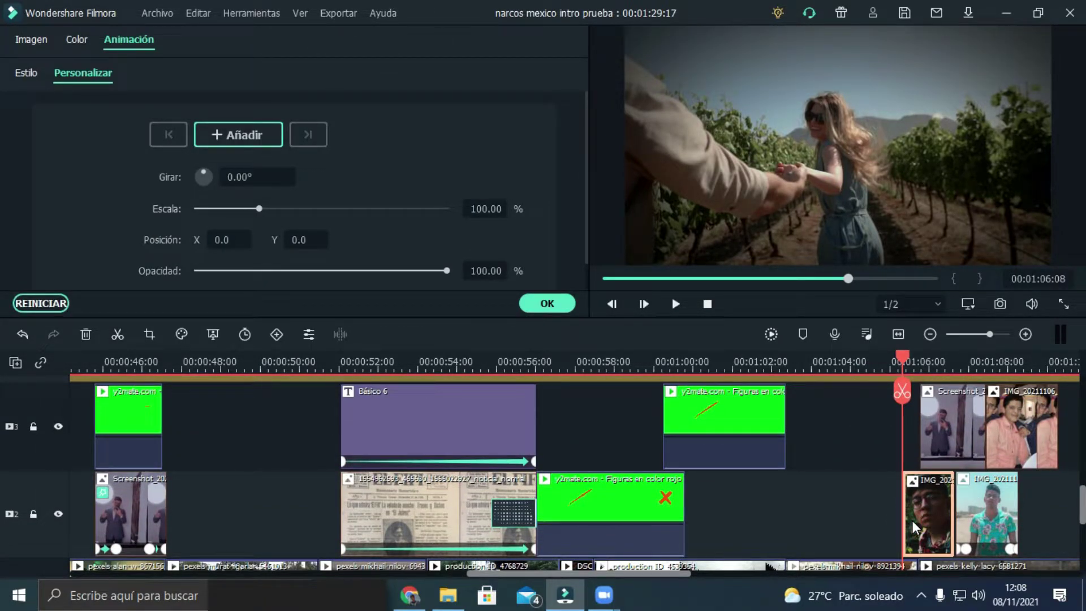
pyautogui.click(675, 304)
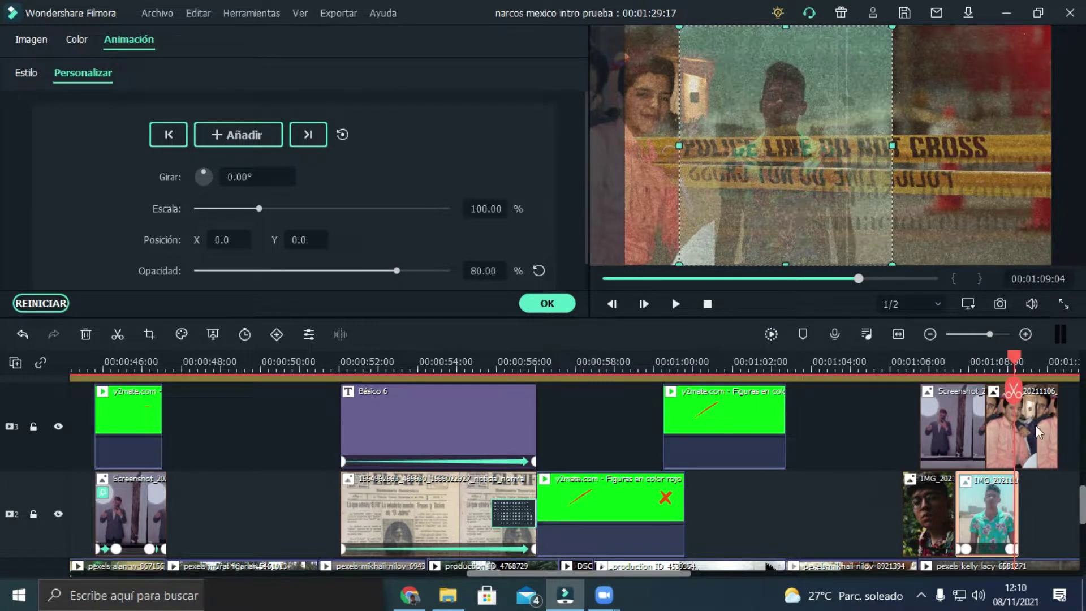
# - Set the opacity of the beach photo on track 2 to 0% at its start, 00:01:07:17
pyautogui.moveTo(1024, 366); pyautogui.dragTo(959, 366)
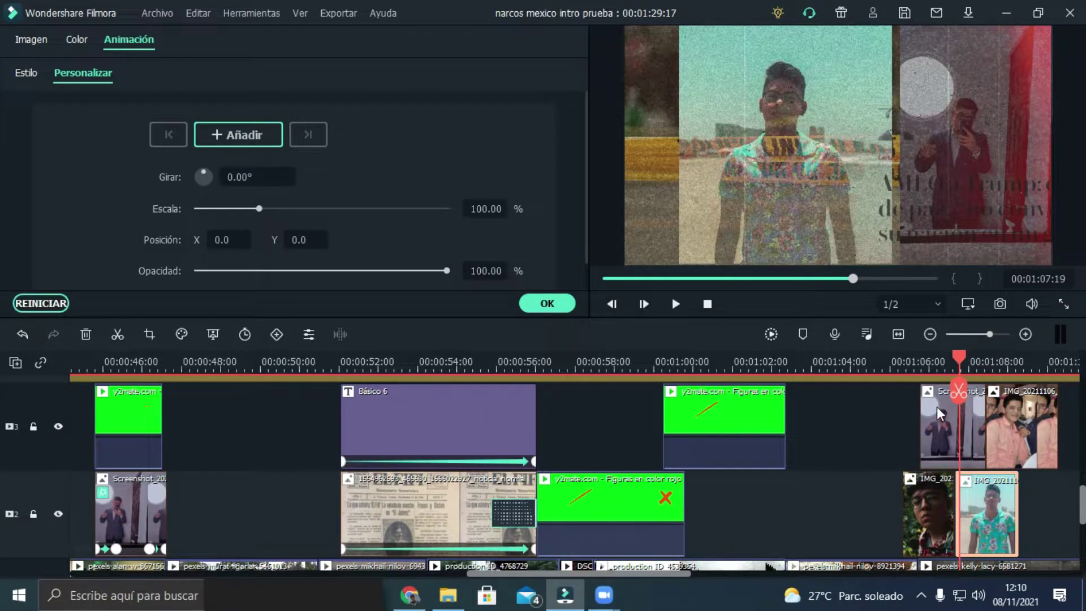
pyautogui.press('Left')
pyautogui.press('Left')
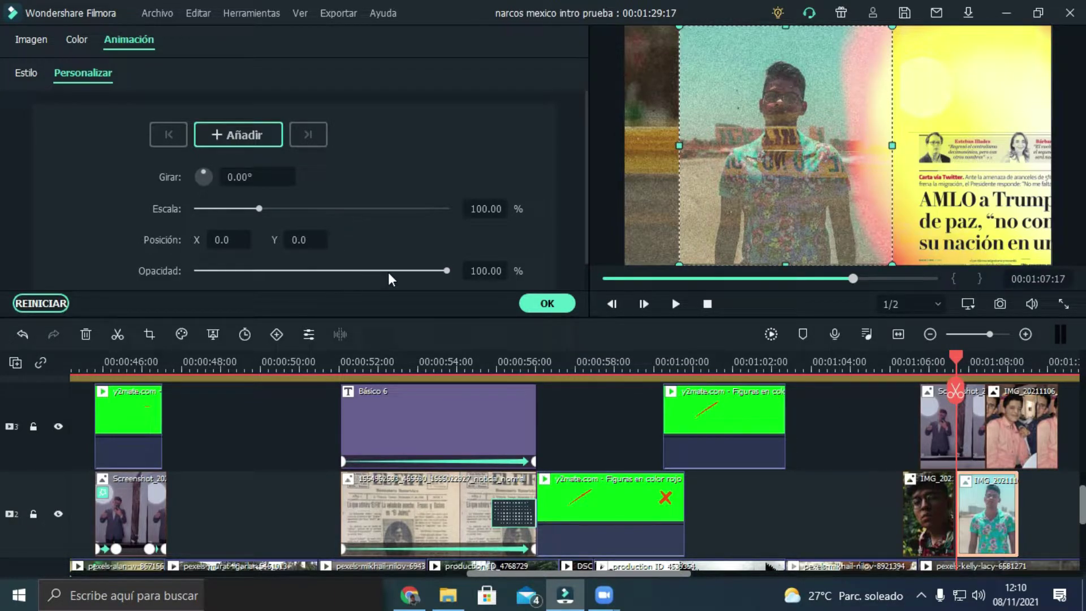
pyautogui.moveTo(446, 270); pyautogui.dragTo(137, 242)
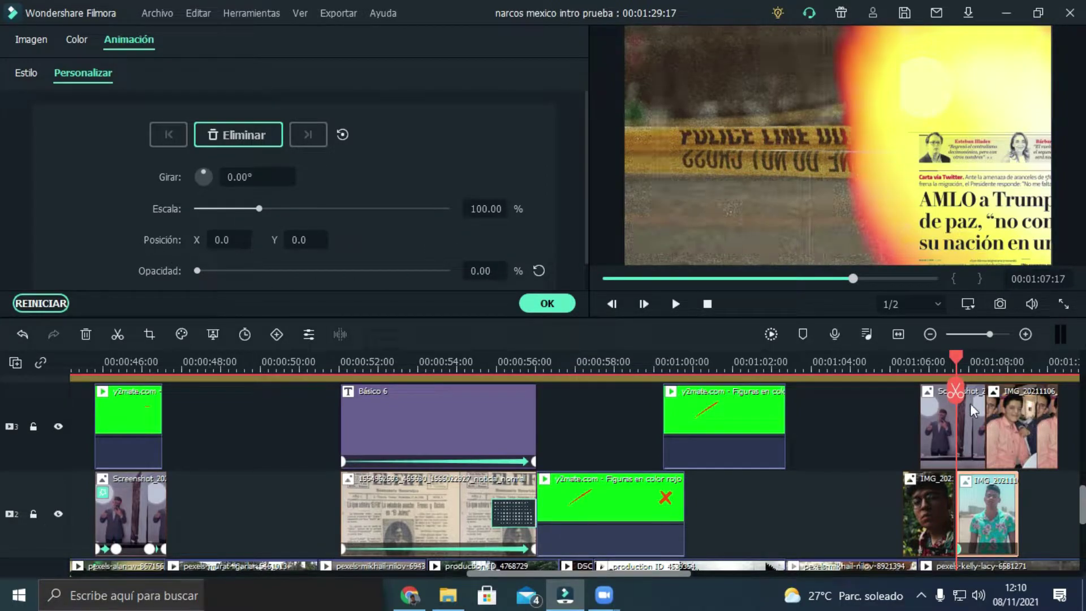
# - Set the beach photo's opacity to 100% at 00:01:08:04 and add another animation keyframe near the clip's end
pyautogui.moveTo(957, 368); pyautogui.dragTo(976, 371)
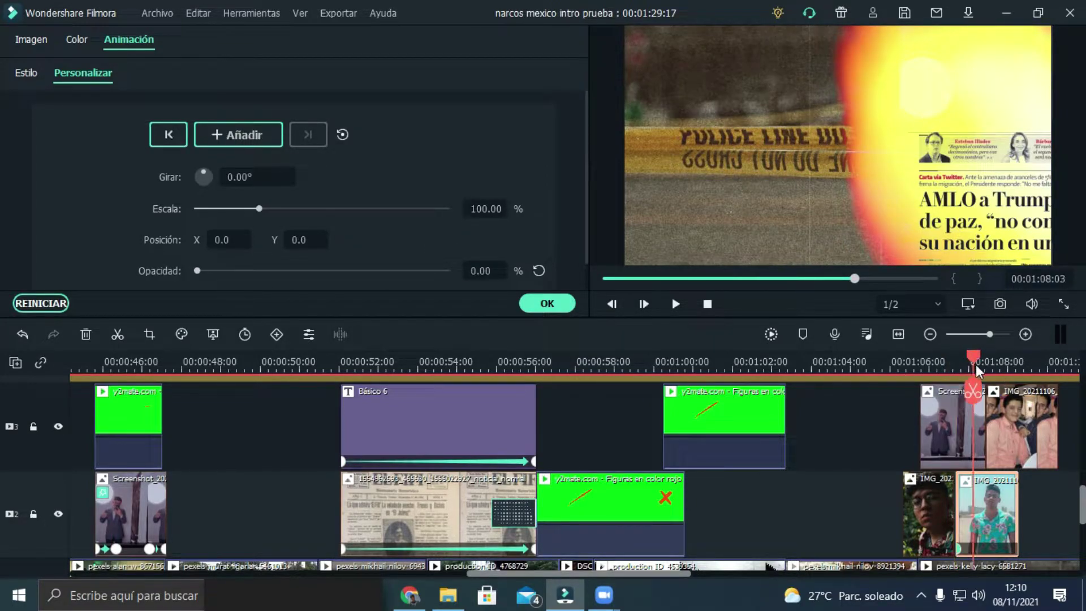
pyautogui.moveTo(373, 272); pyautogui.dragTo(570, 272)
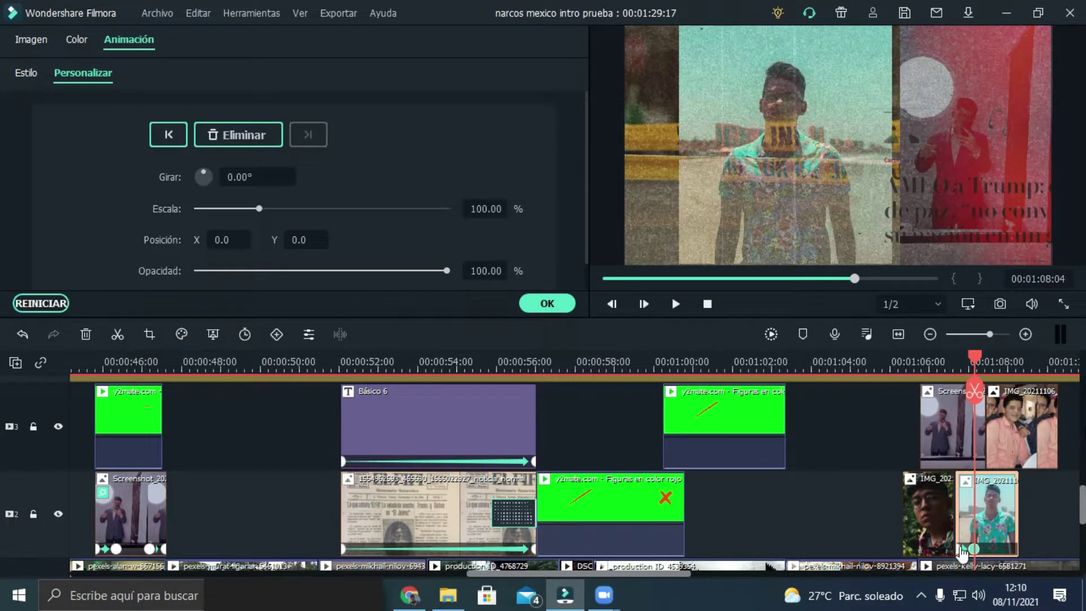
pyautogui.moveTo(996, 549); pyautogui.dragTo(1014, 550)
pyautogui.click(675, 304)
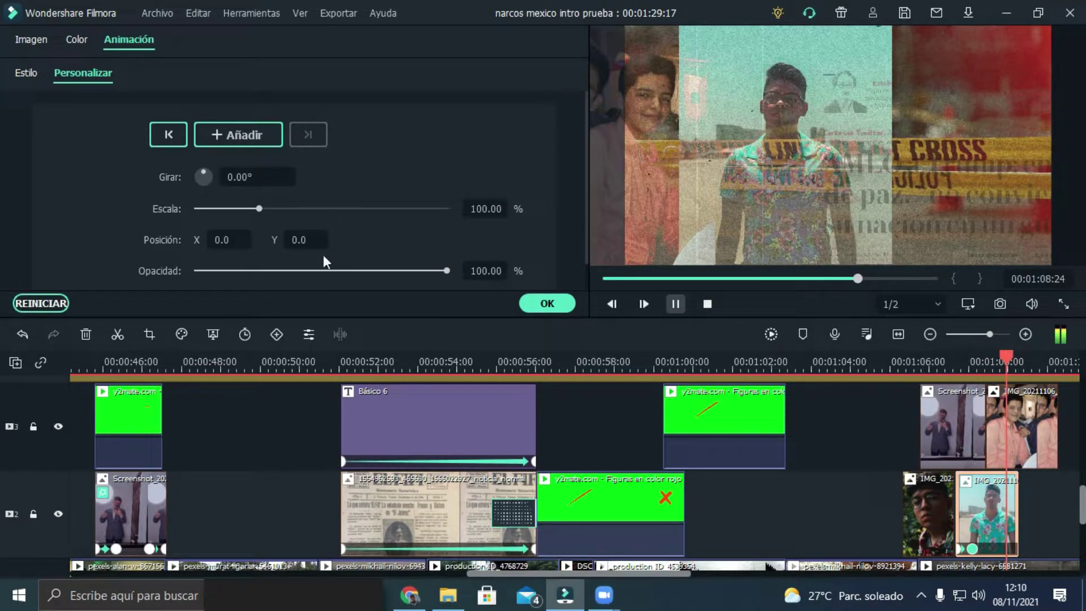
pyautogui.click(242, 134)
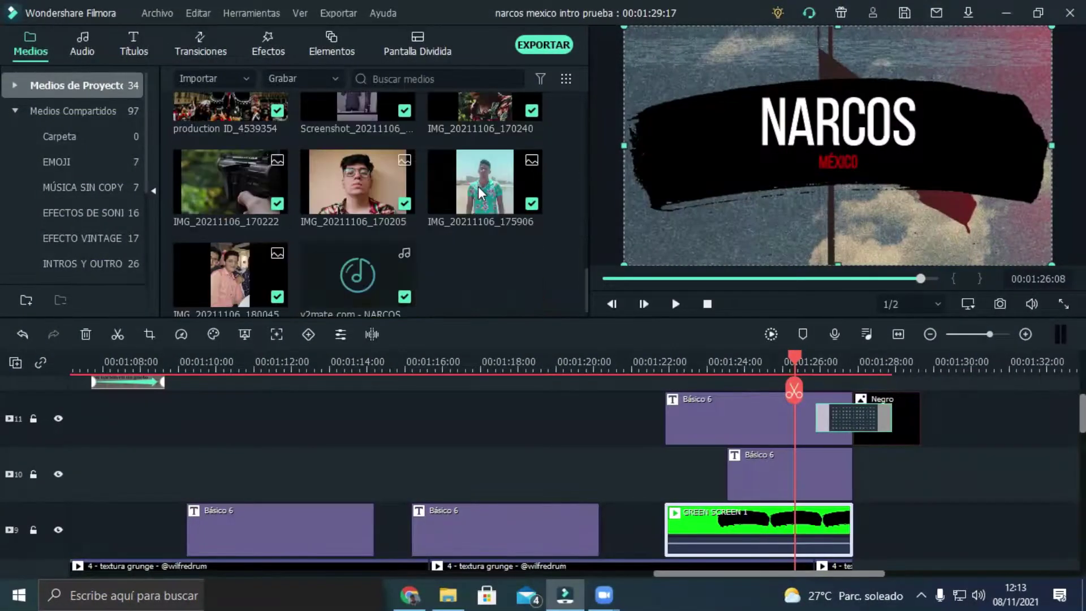
# - Preview the GREEN SCREEN 1 brush-stroke video from the project media and place it on track 9 beneath the final titles
pyautogui.scroll(8, 477, 186)
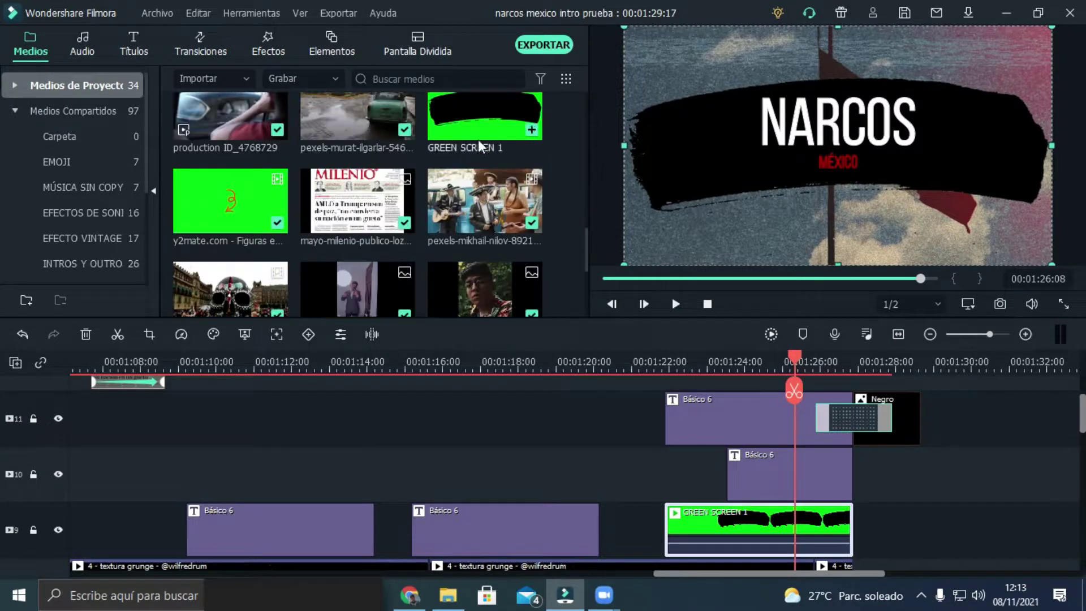
pyautogui.doubleClick(494, 123)
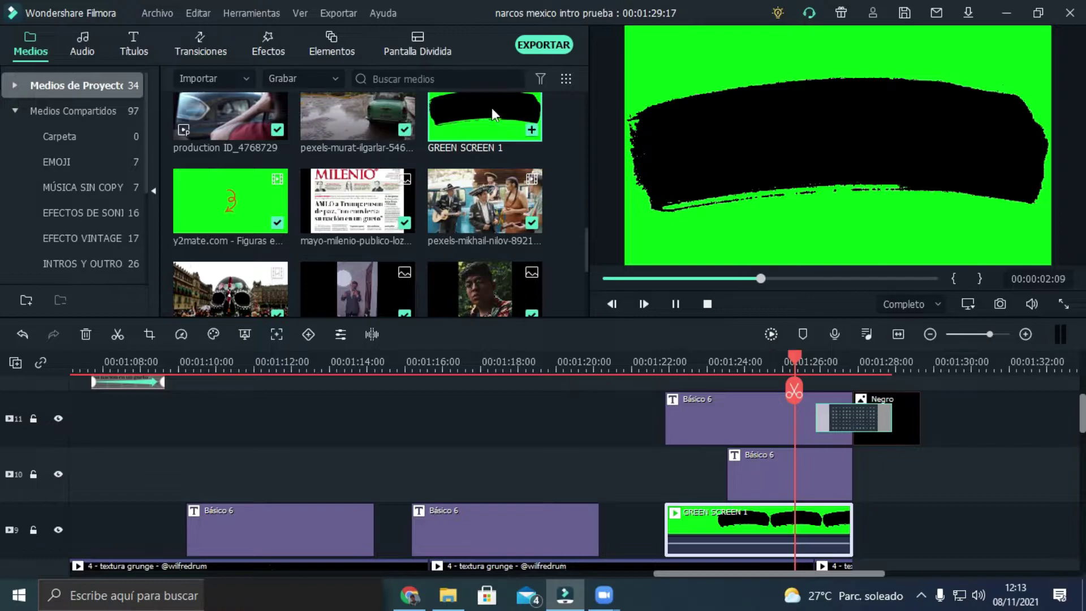
pyautogui.moveTo(493, 114); pyautogui.dragTo(685, 544)
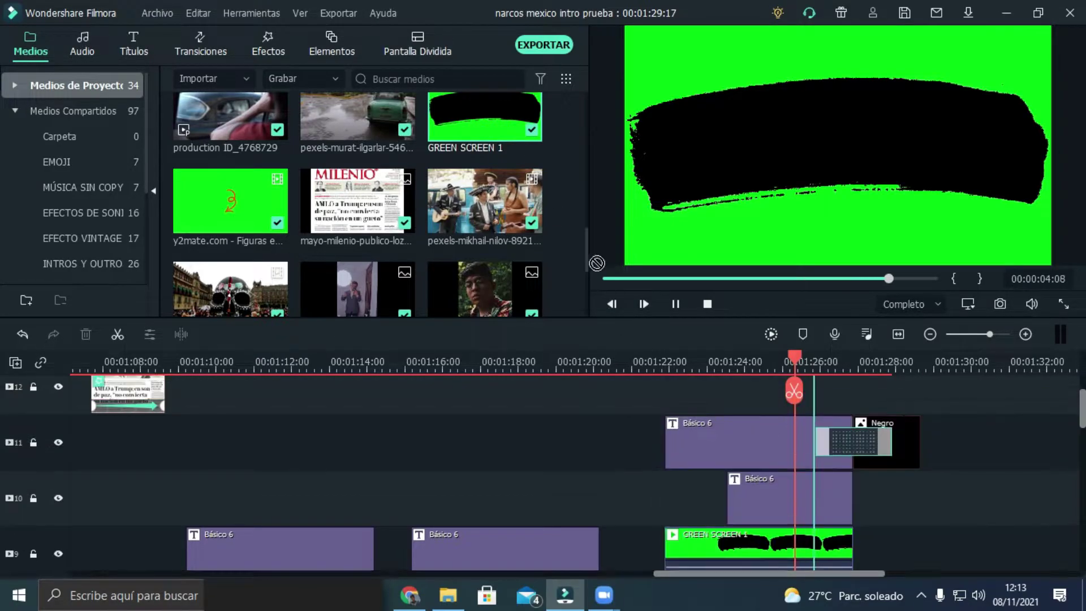
# - Enable Chroma Key with the green colour on the GREEN SCREEN 1 clip on track 9
pyautogui.doubleClick(727, 540)
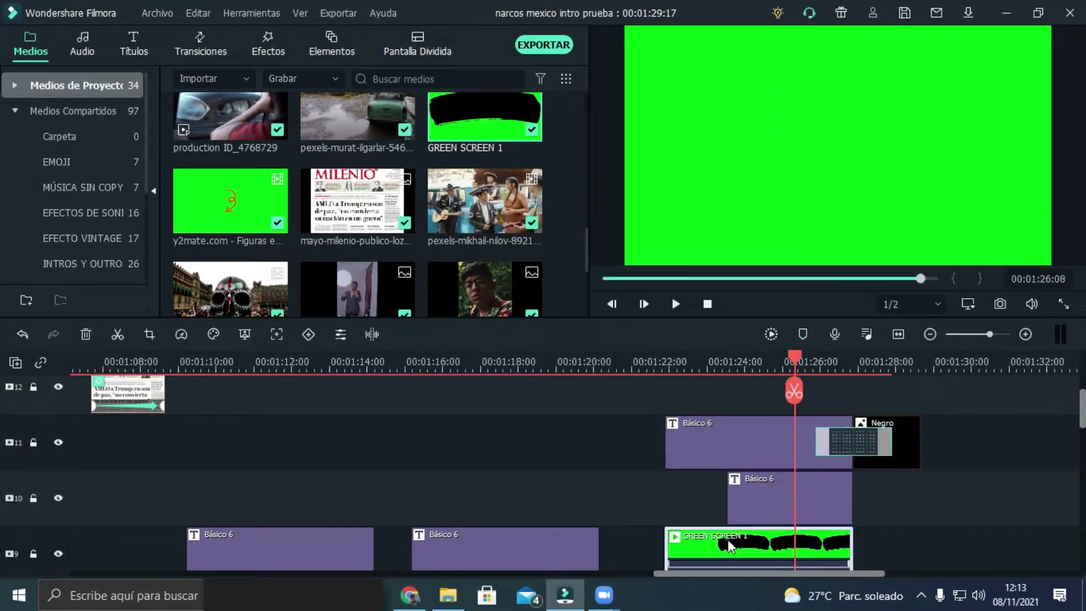
pyautogui.click(40, 209)
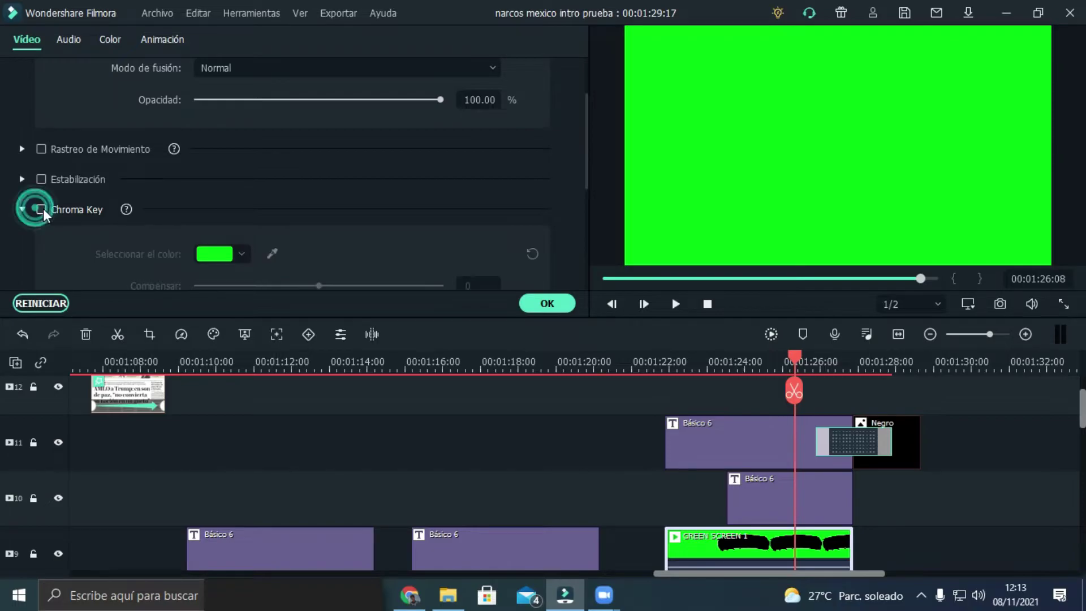
pyautogui.click(41, 210)
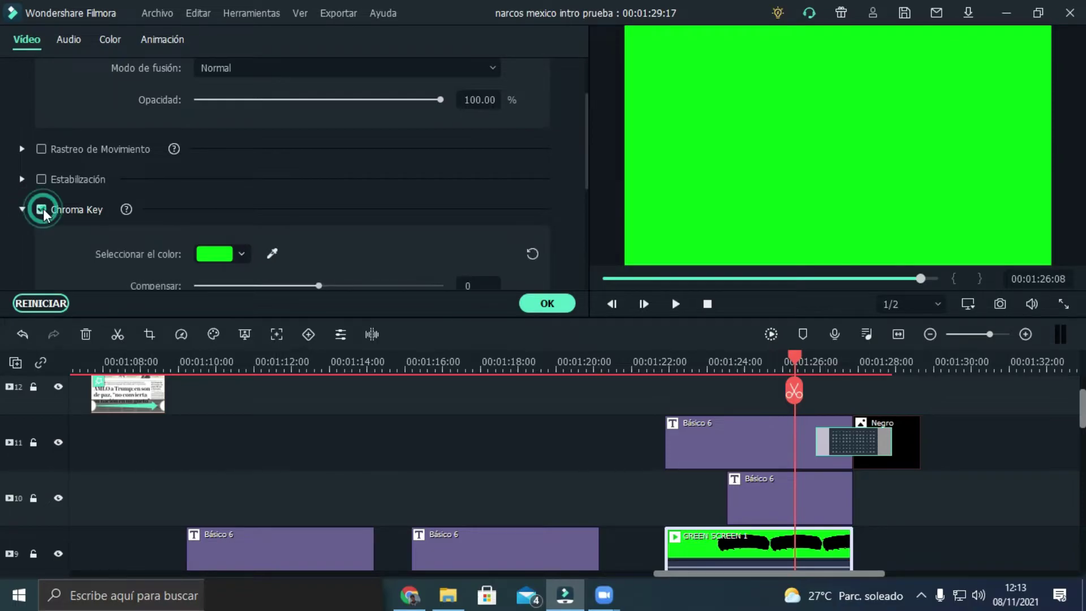
pyautogui.click(698, 548)
# - Change the MÉXICO title's text fill on track 10 to white and back to dark red #bc0000, and apply the edit
pyautogui.click(734, 479)
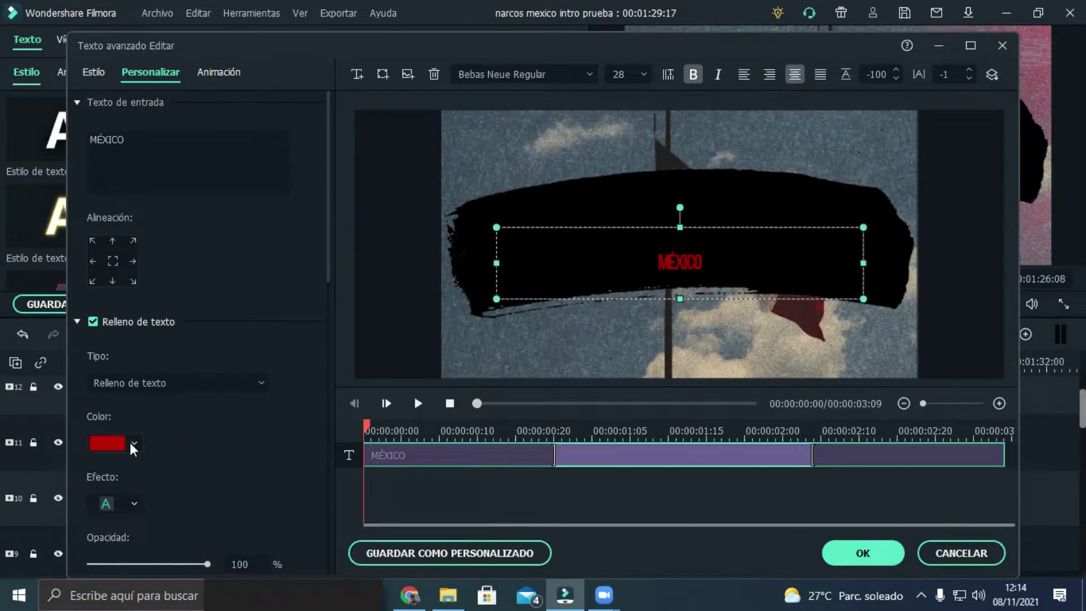
pyautogui.click(128, 443)
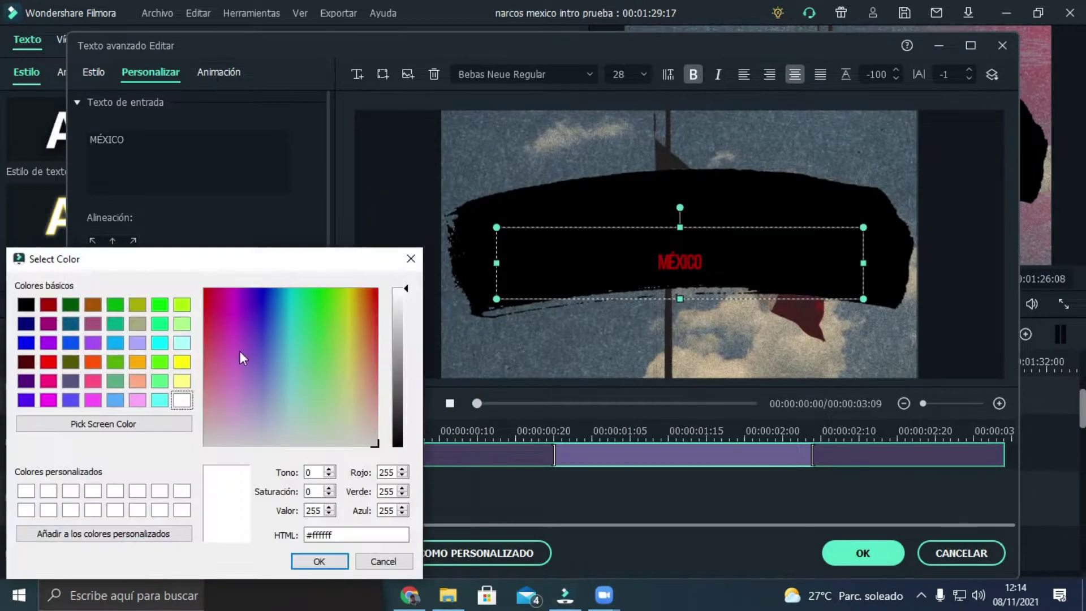
pyautogui.press('Return')
pyautogui.click(128, 443)
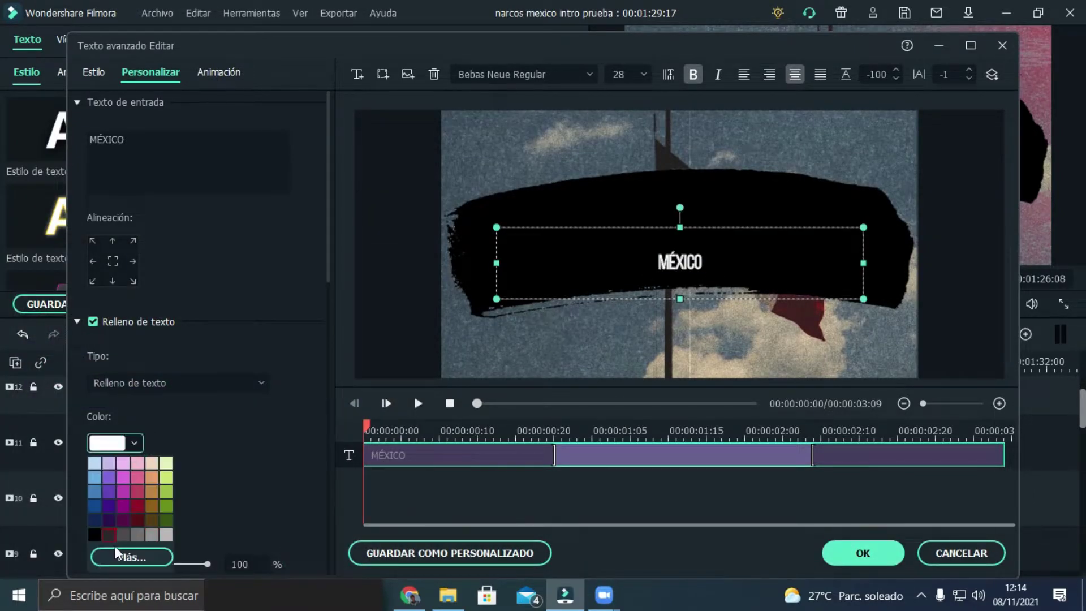
pyautogui.click(109, 555)
pyautogui.click(48, 361)
pyautogui.click(411, 334)
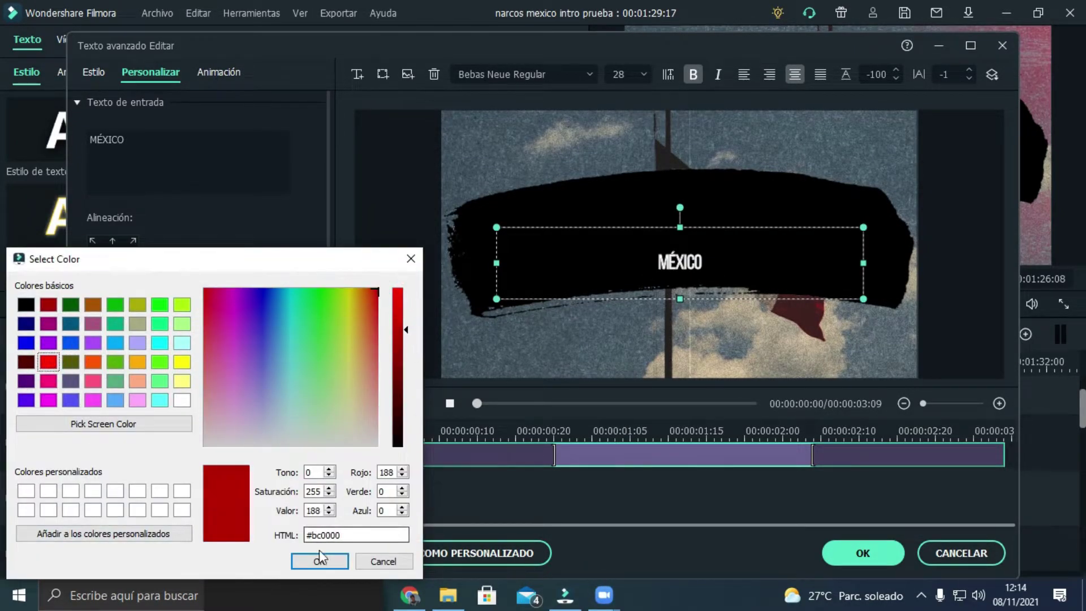
pyautogui.click(320, 561)
pyautogui.click(894, 548)
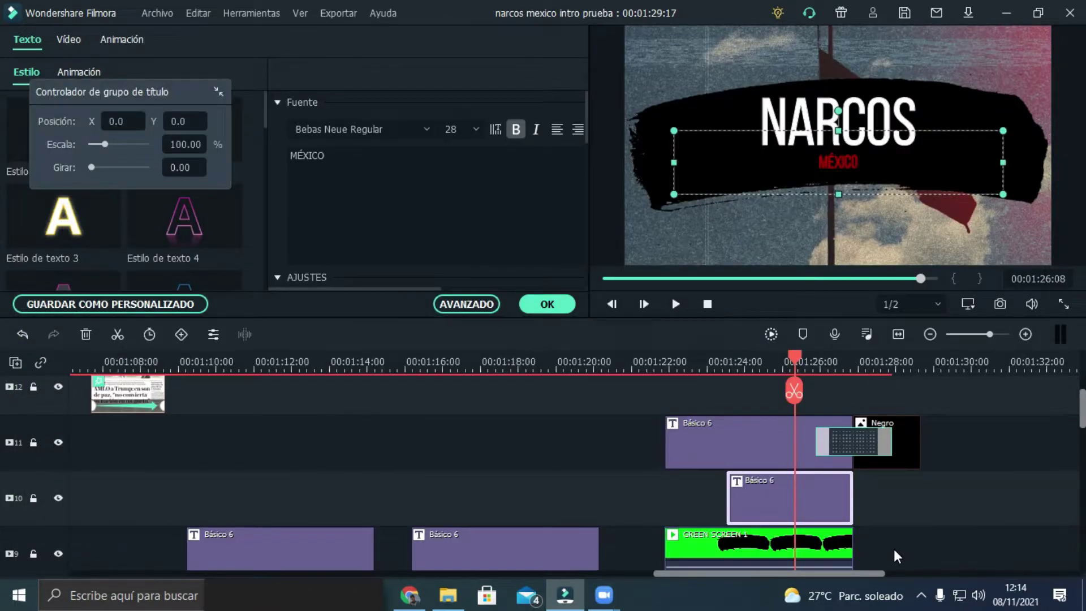
# - Examine the dissolve transition between the NARCOS title and the Negro clip on track 11 by playing it from about 00:01:26
pyautogui.click(839, 408)
pyautogui.doubleClick(908, 433)
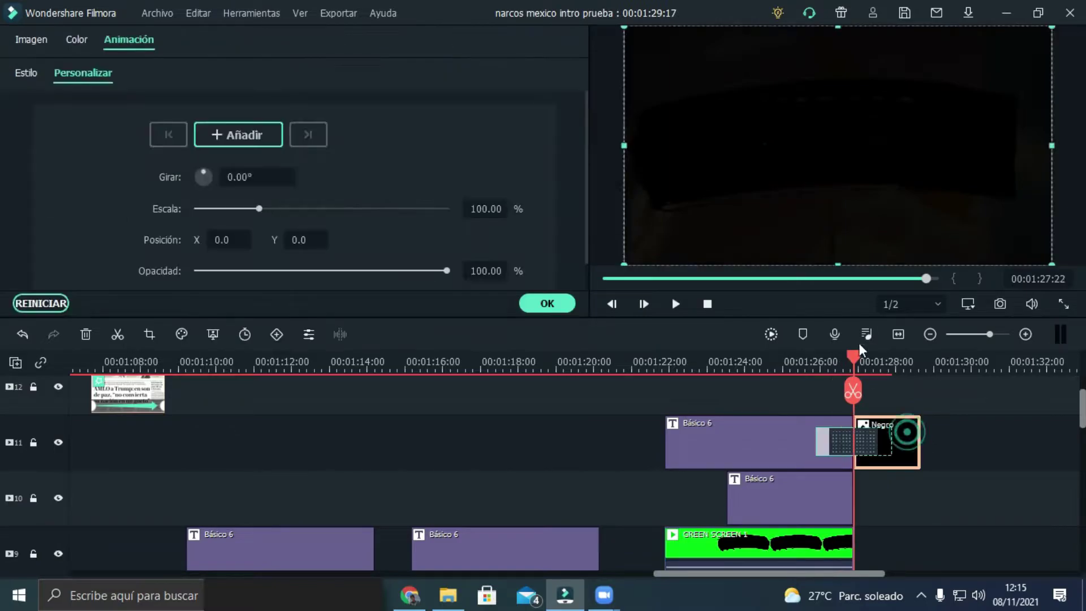
pyautogui.moveTo(853, 362); pyautogui.dragTo(804, 390)
pyautogui.click(678, 305)
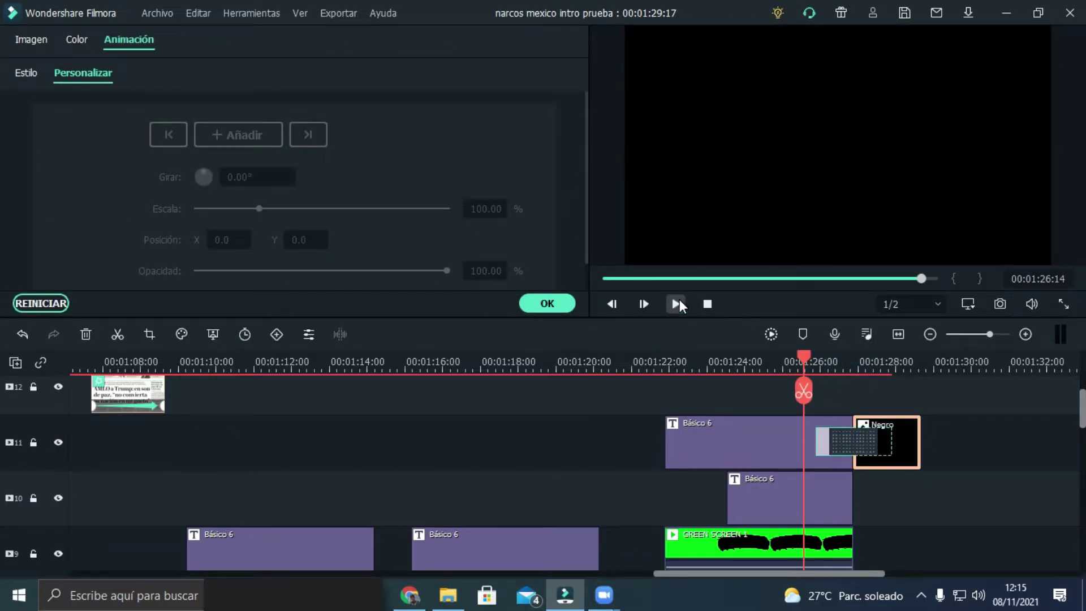
pyautogui.click(678, 304)
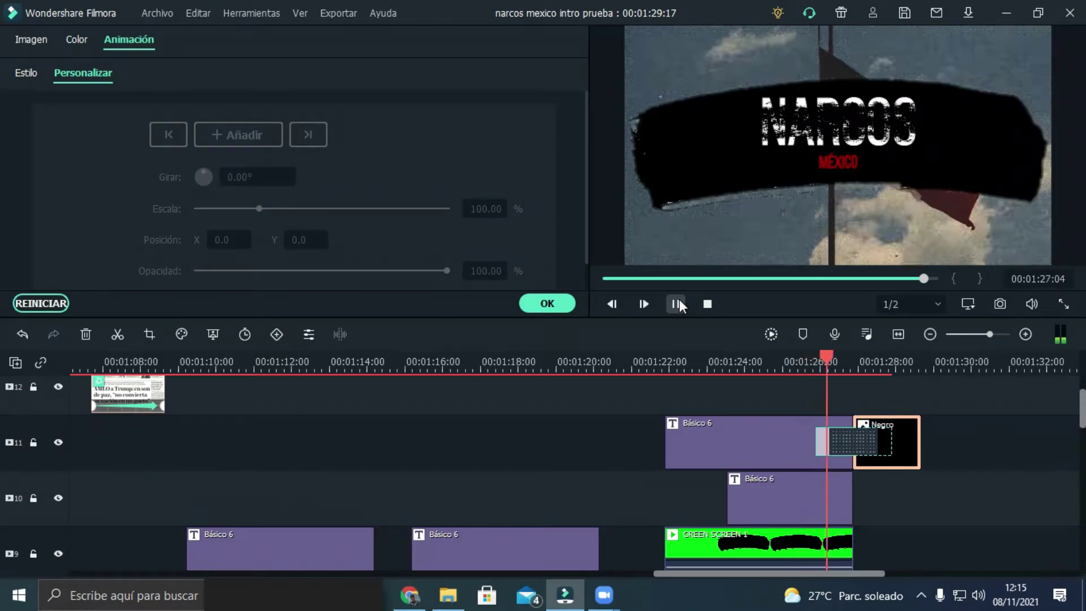
pyautogui.click(677, 304)
pyautogui.moveTo(887, 364); pyautogui.dragTo(789, 398)
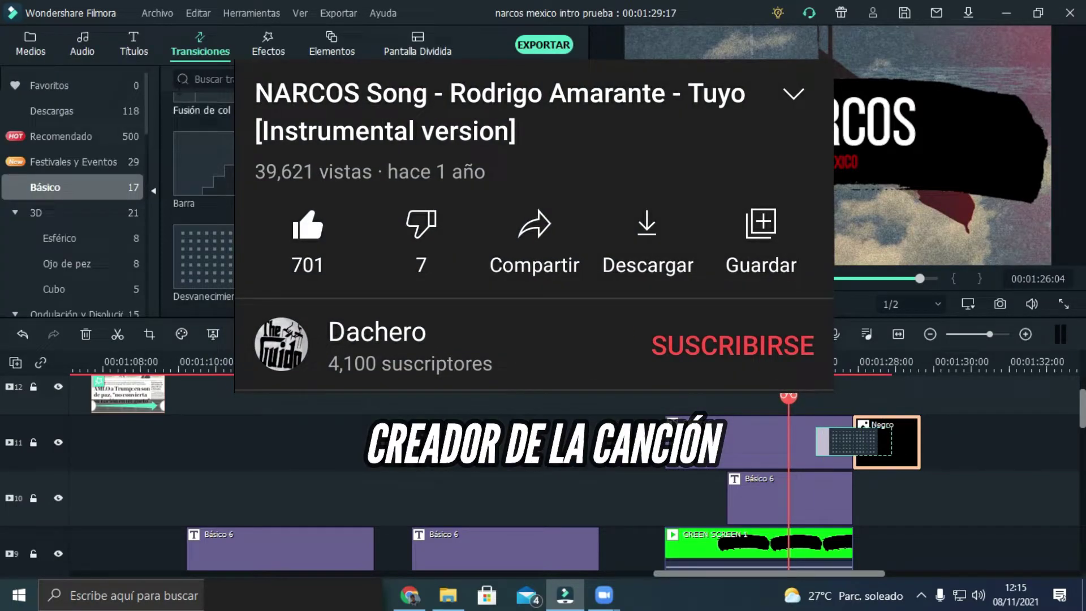
# - Open the Colores de Muestra category in the media library
pyautogui.click(38, 39)
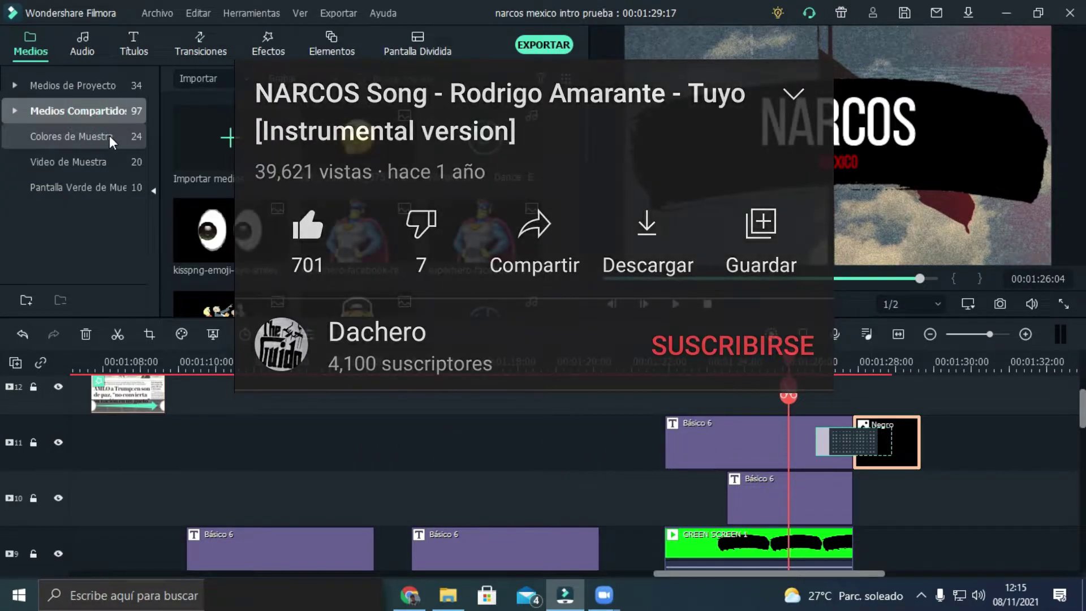
pyautogui.click(109, 135)
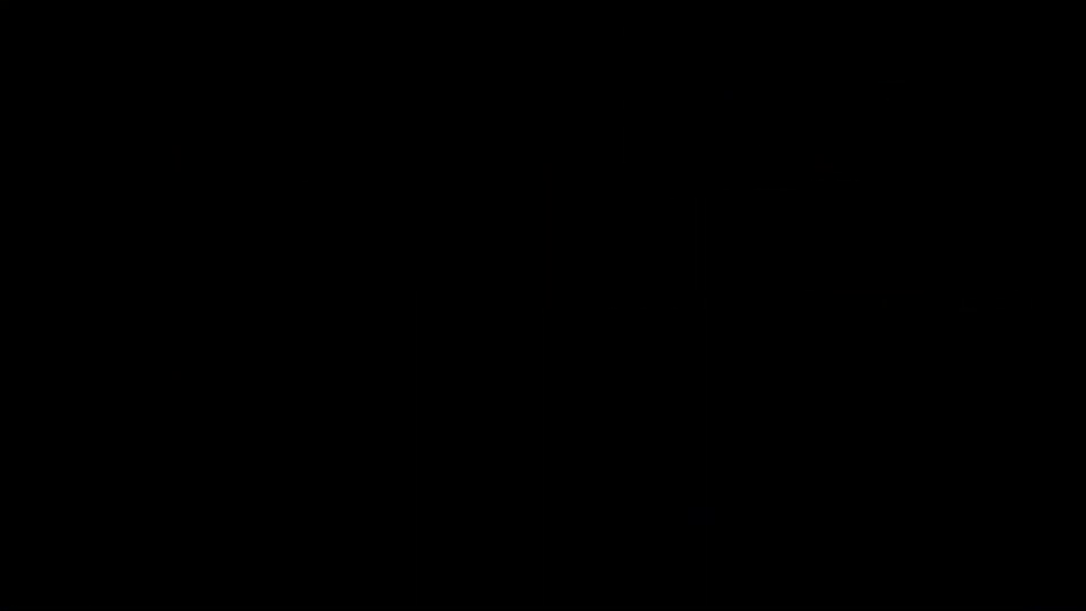